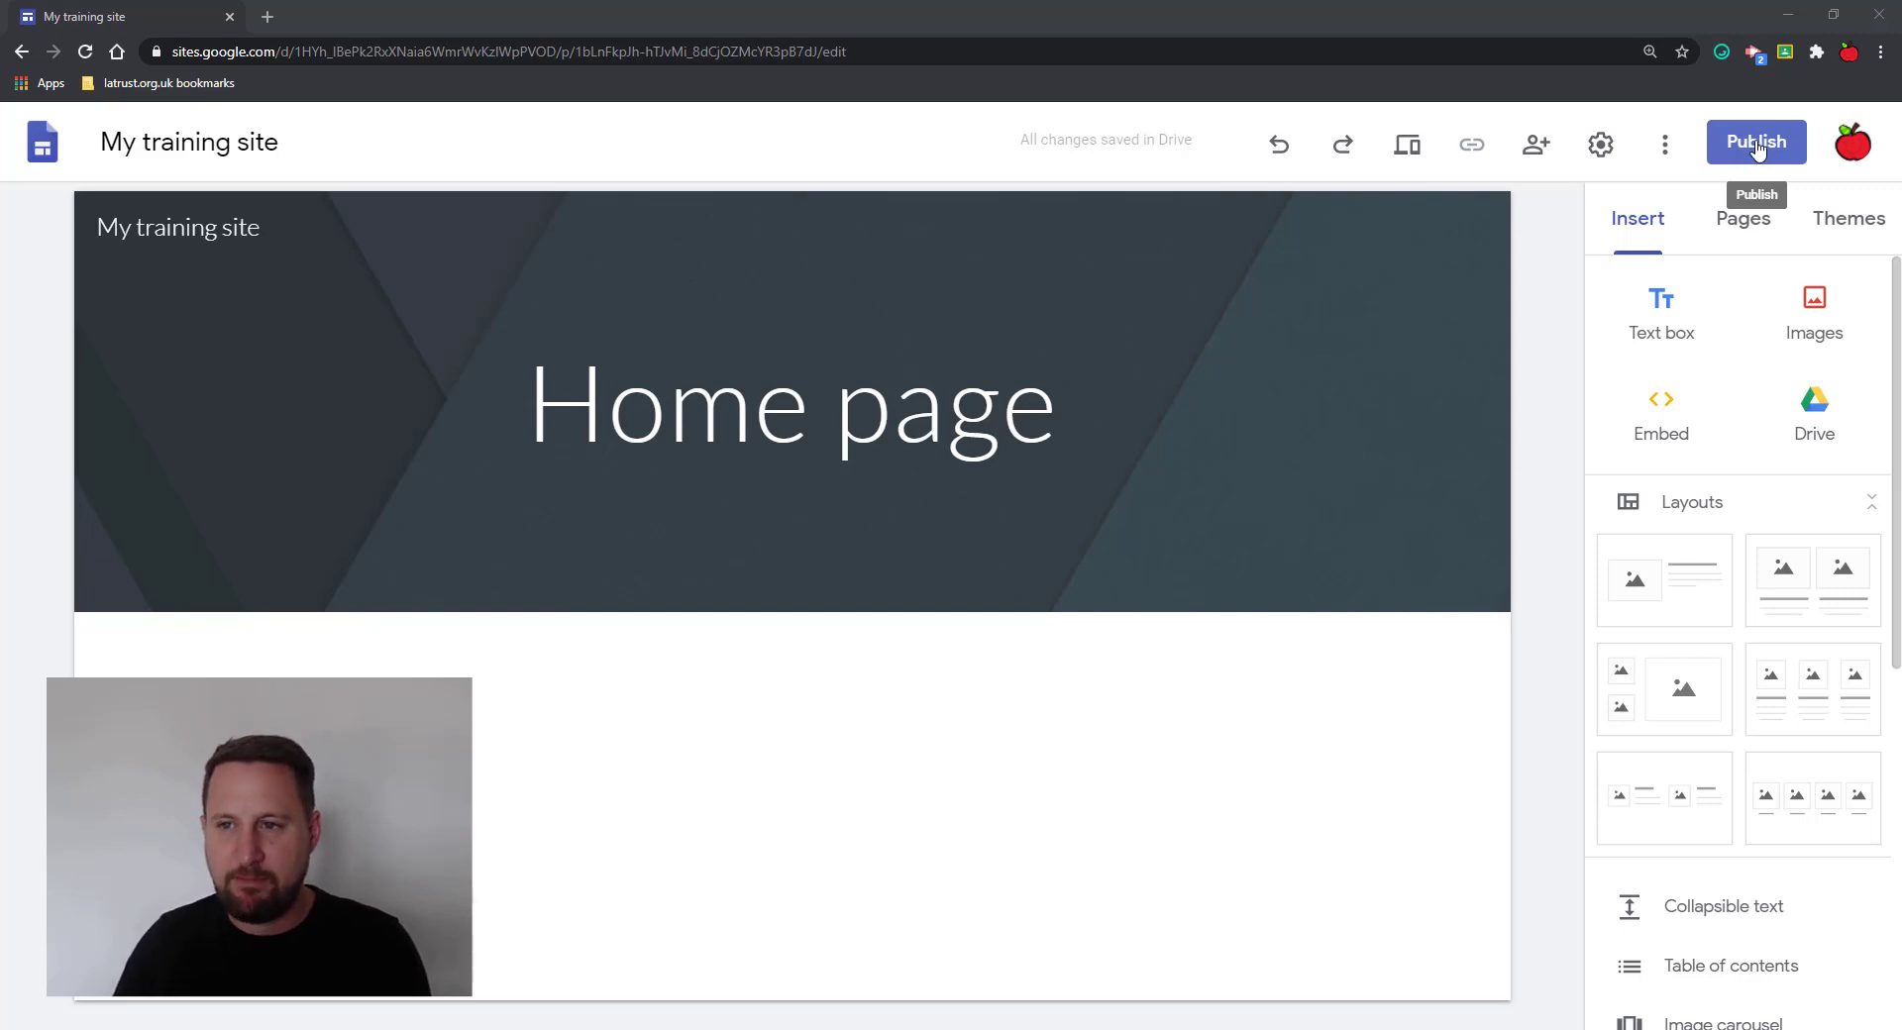
Start publishing the site and set its web address to my-training-site-2
left_click(1756, 146)
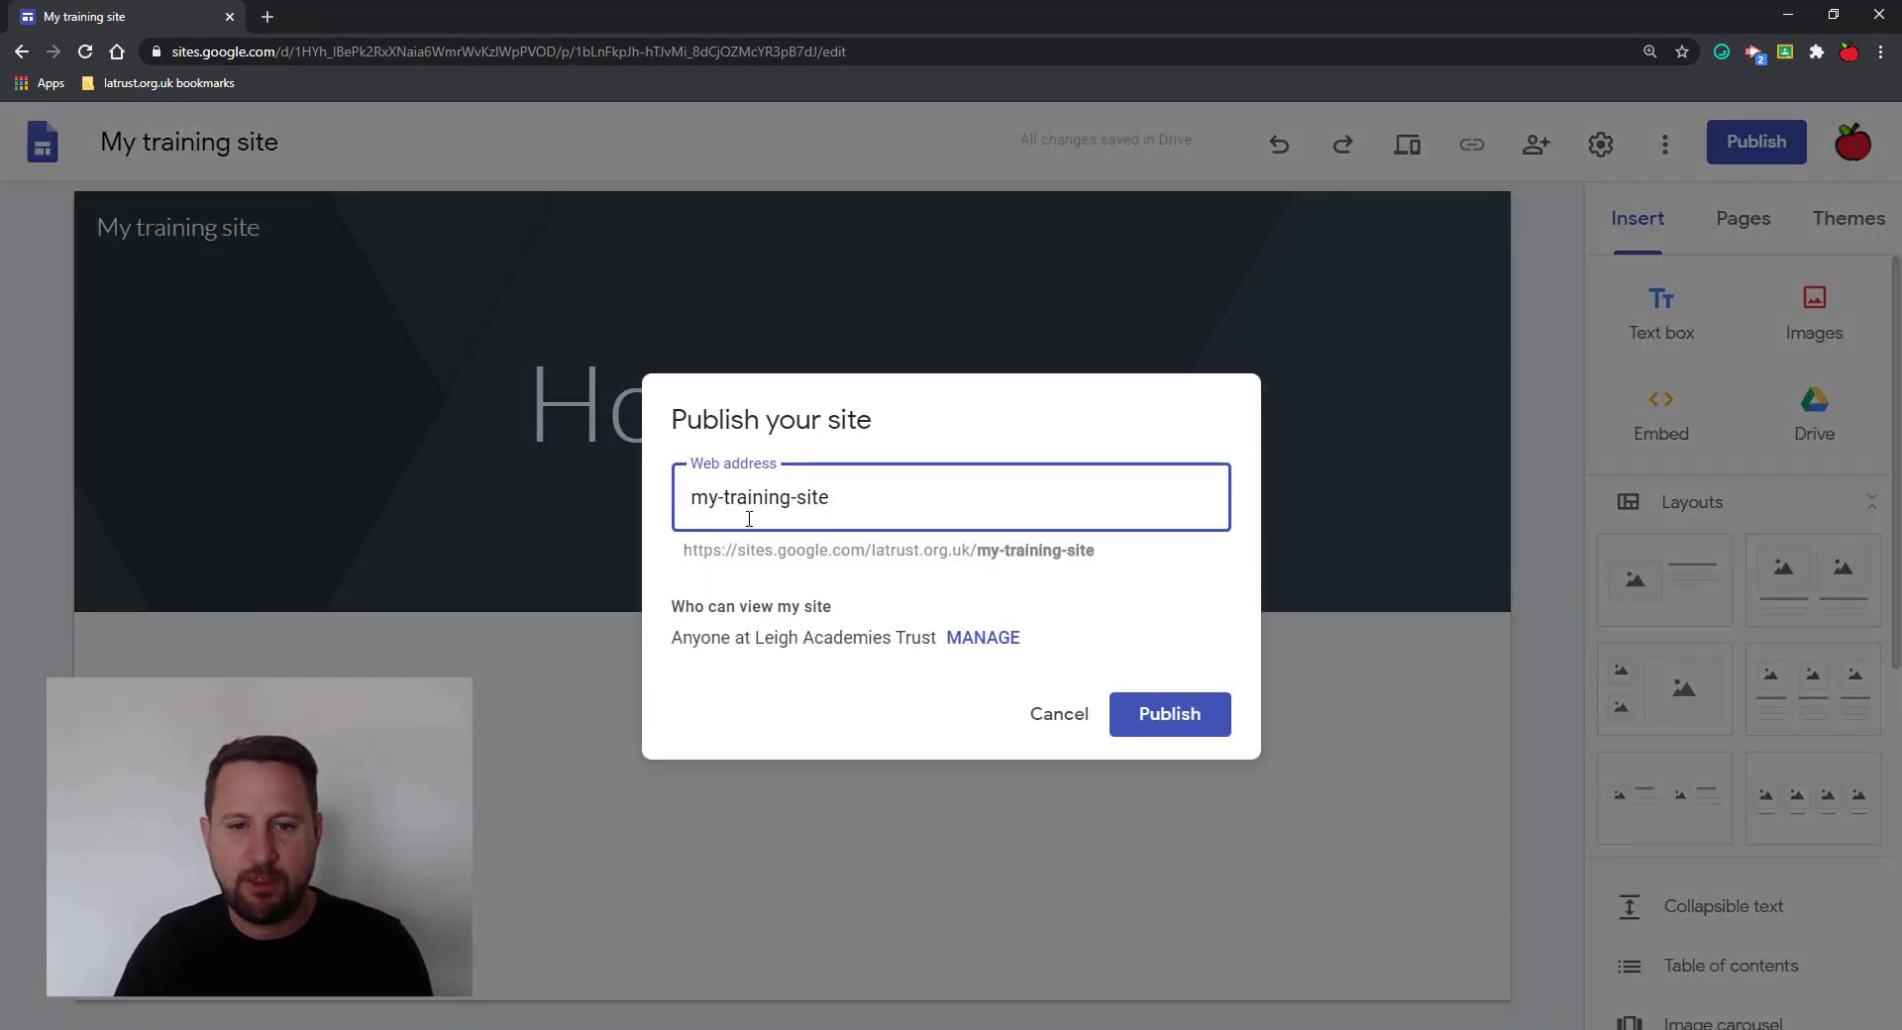
left_click_drag(862, 498, 697, 498)
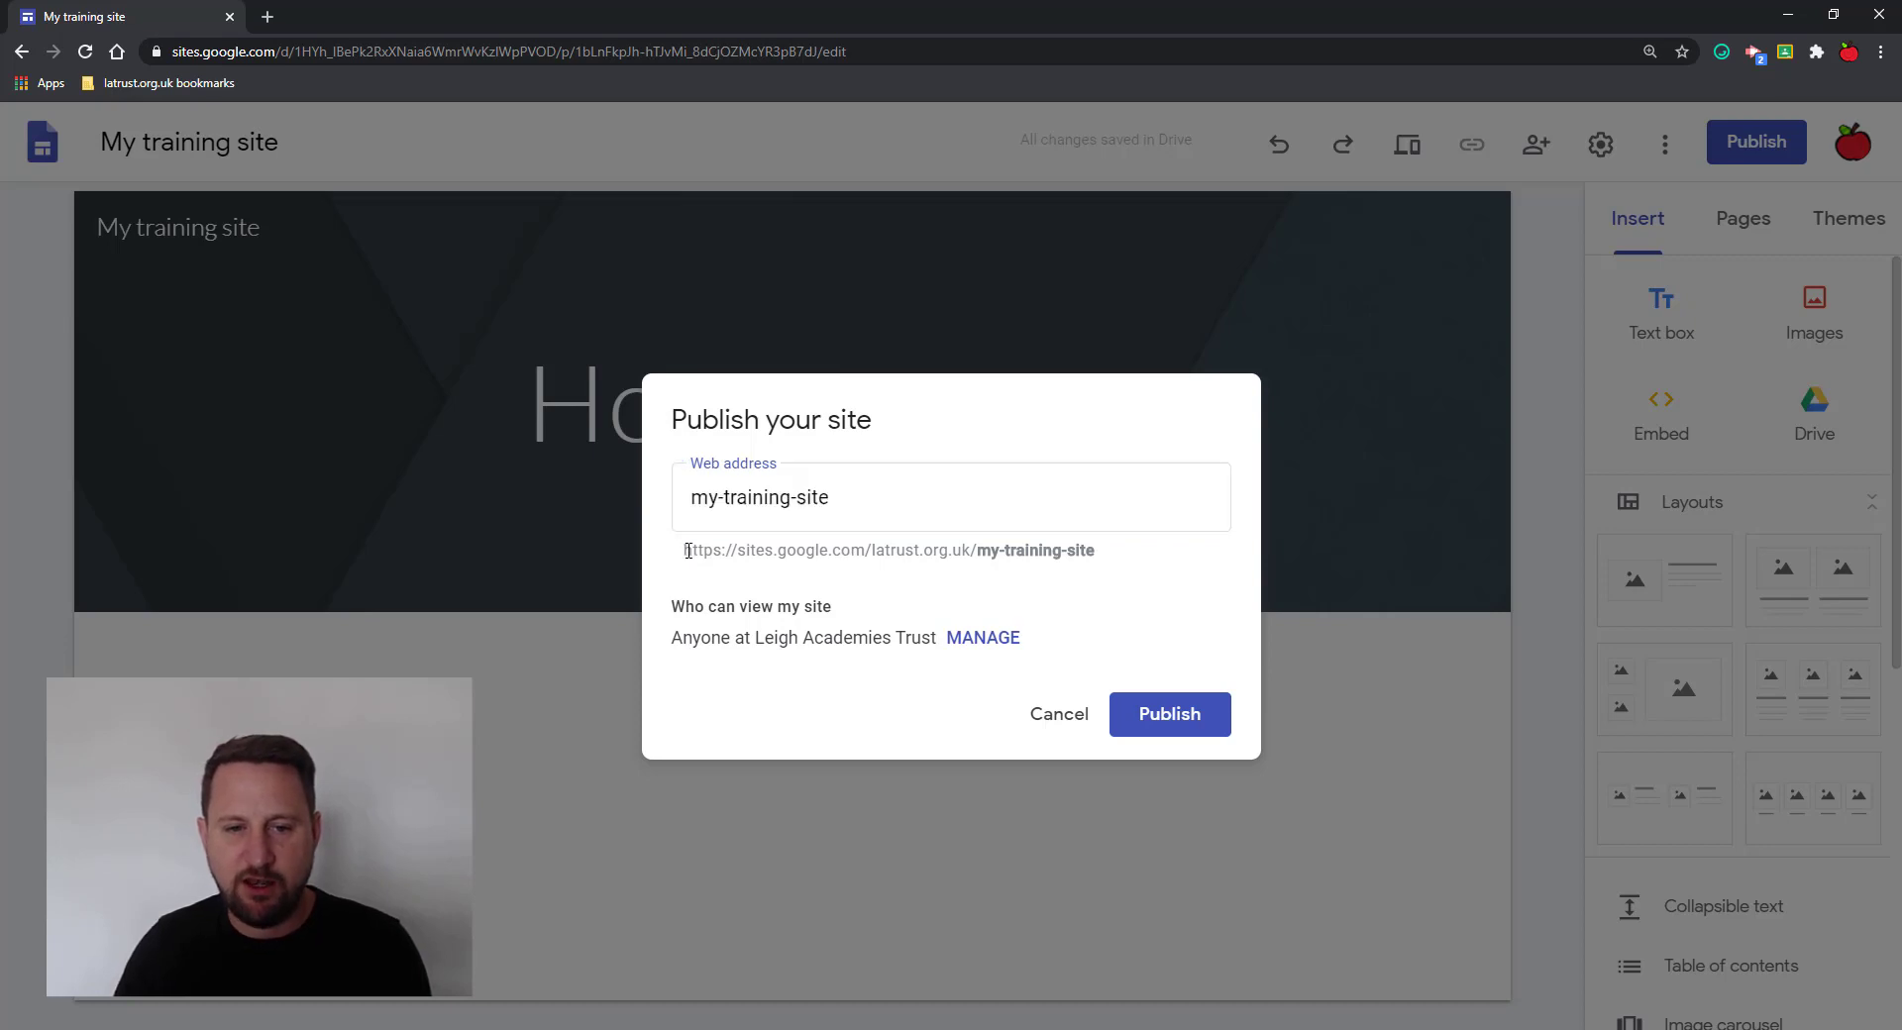
left_click_drag(683, 551, 1093, 547)
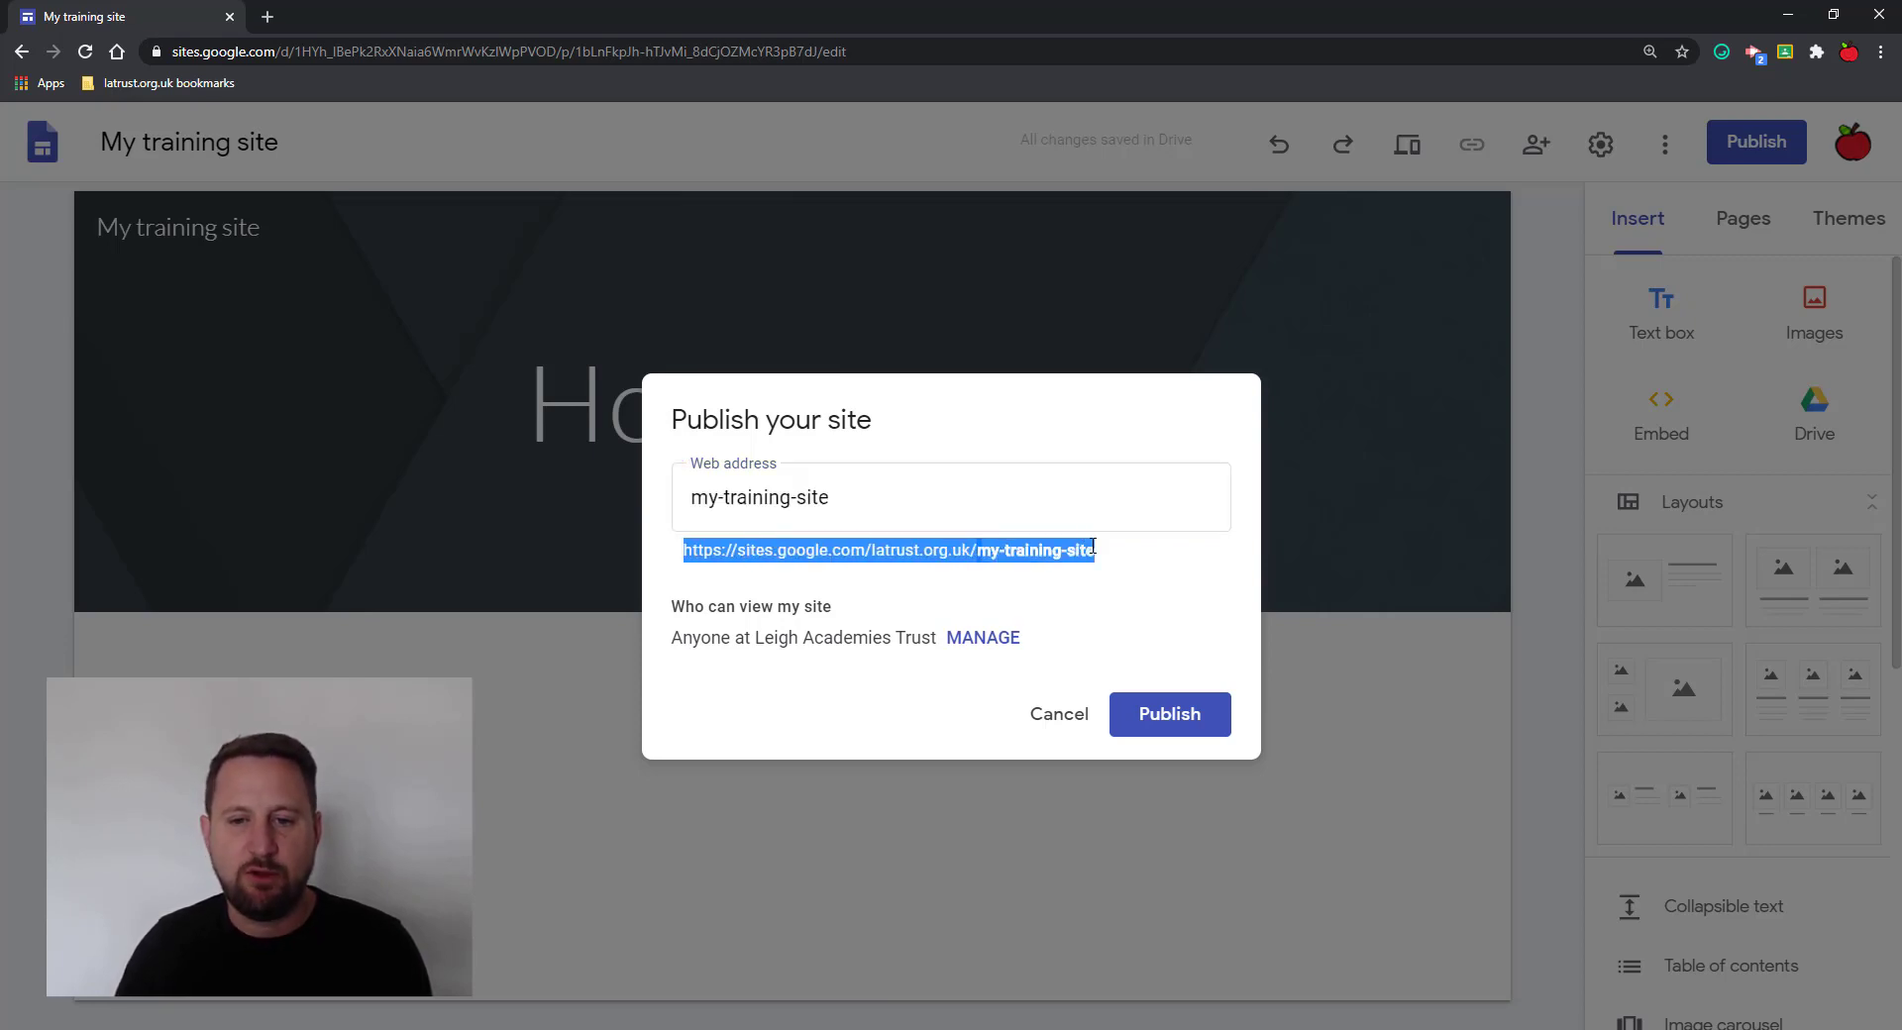
left_click(850, 498)
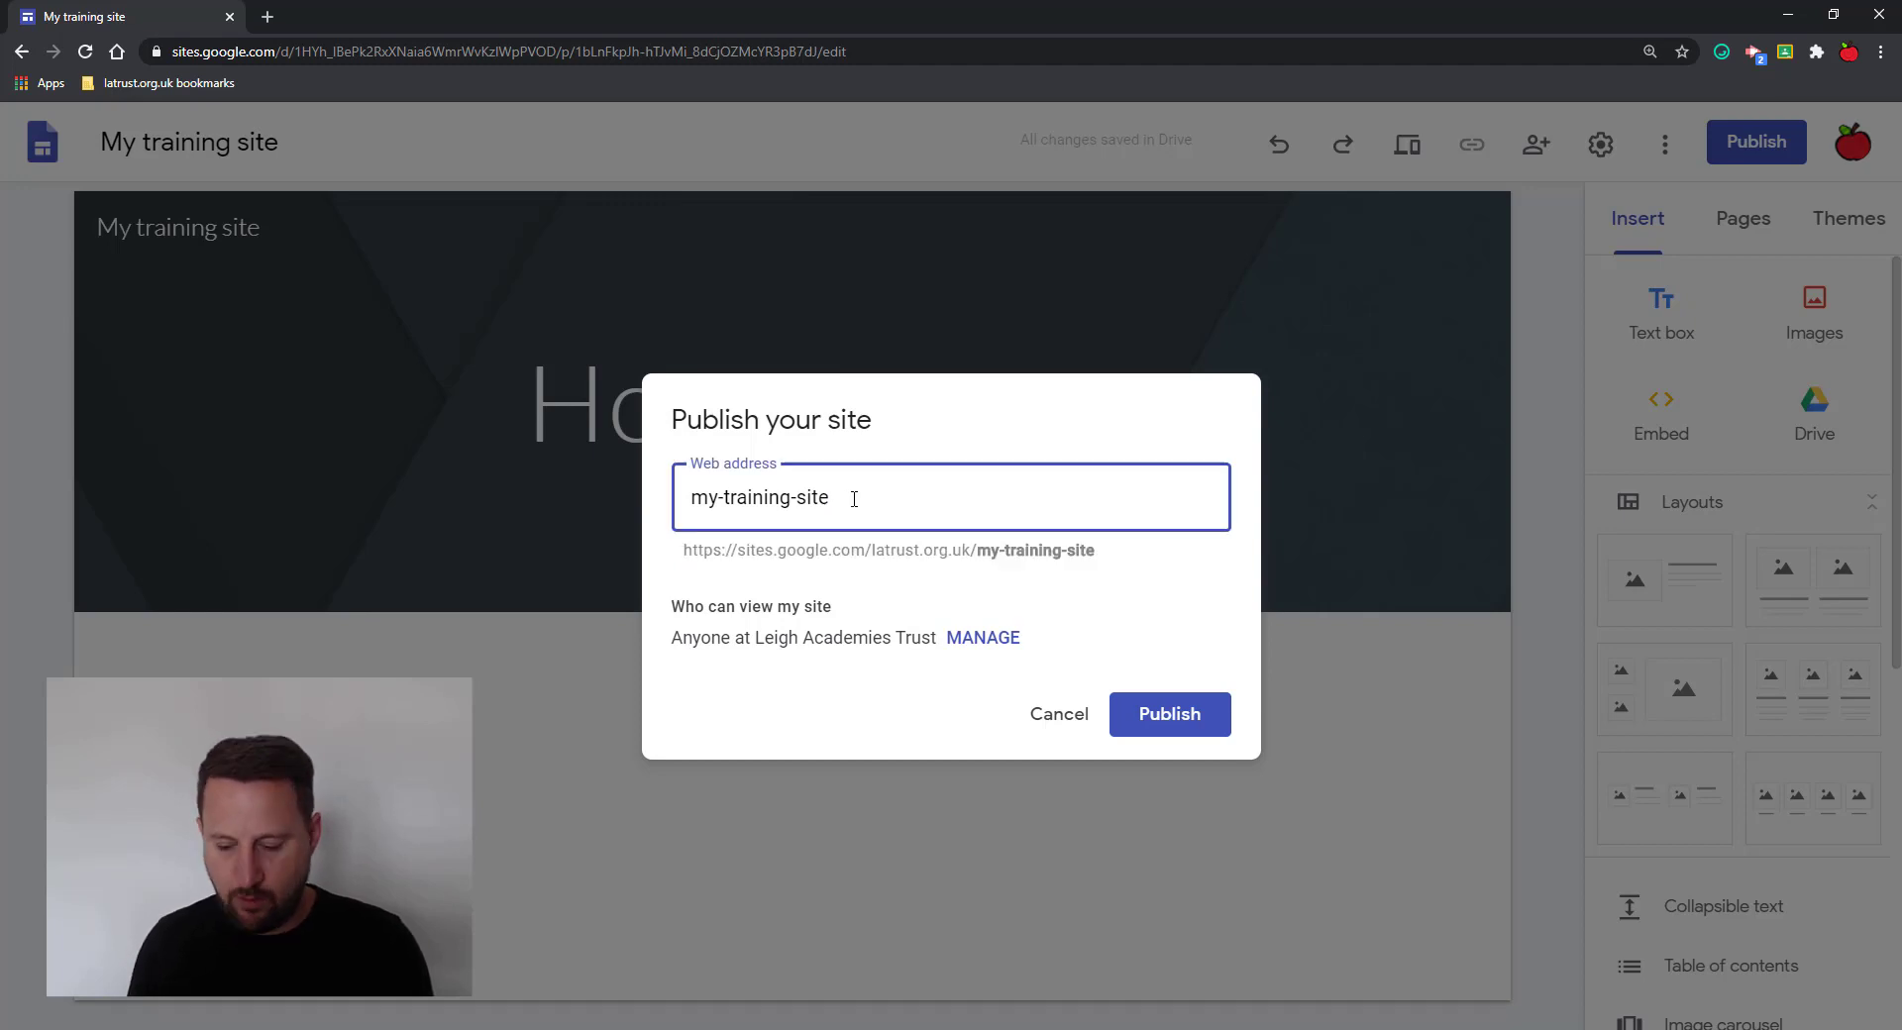
type("-2")
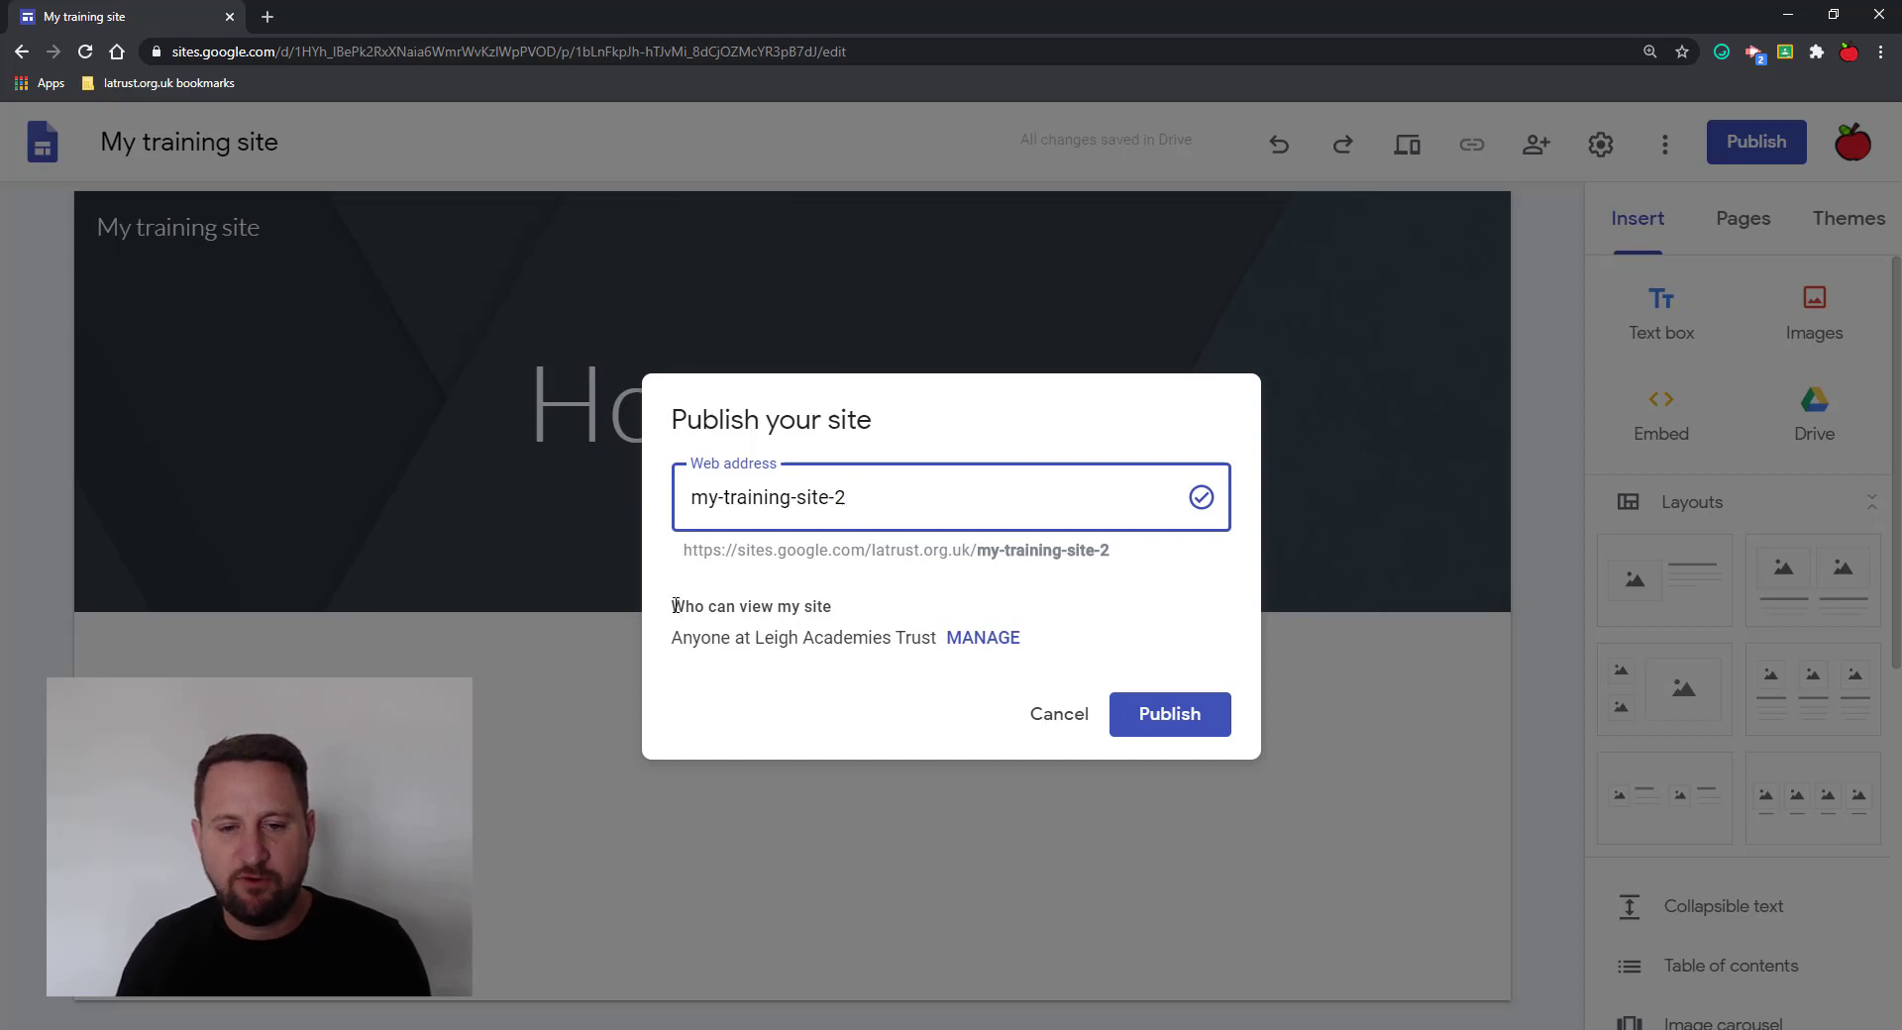
Open the management of who can view the site from the publishing dialog
left_click_drag(678, 606, 838, 626)
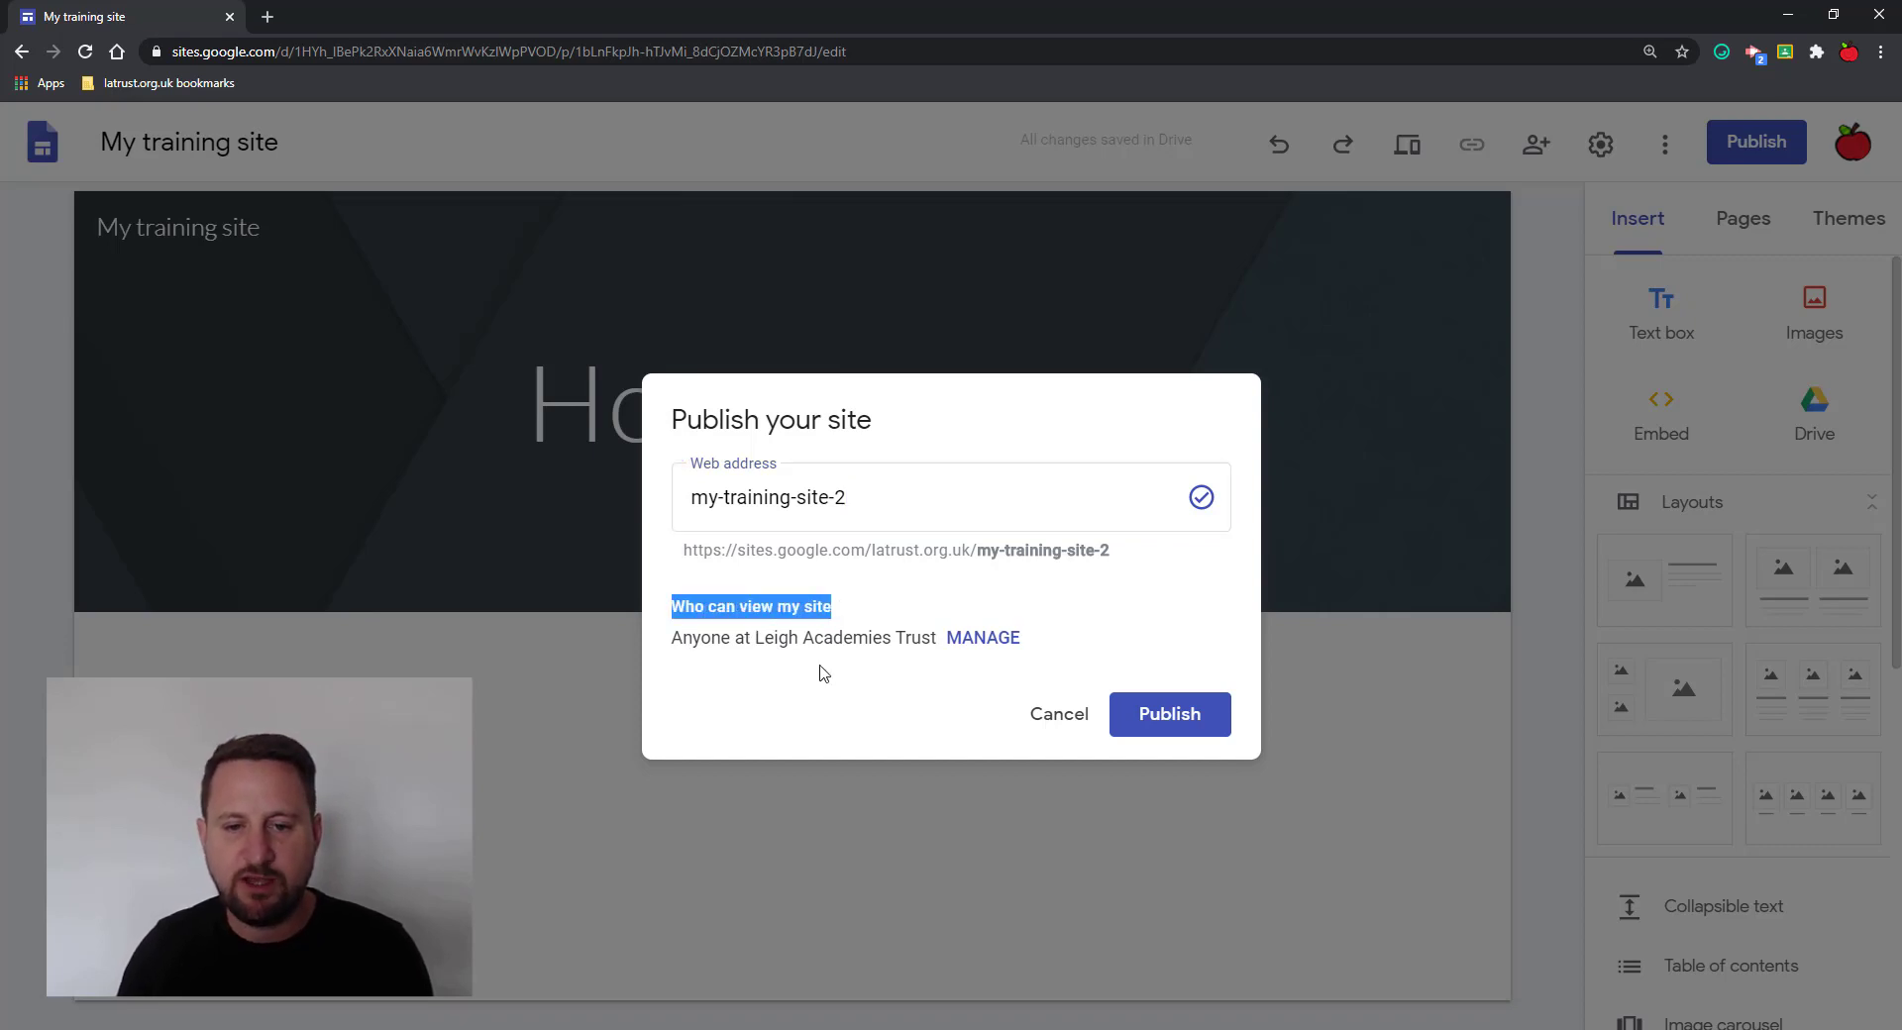
left_click(754, 639)
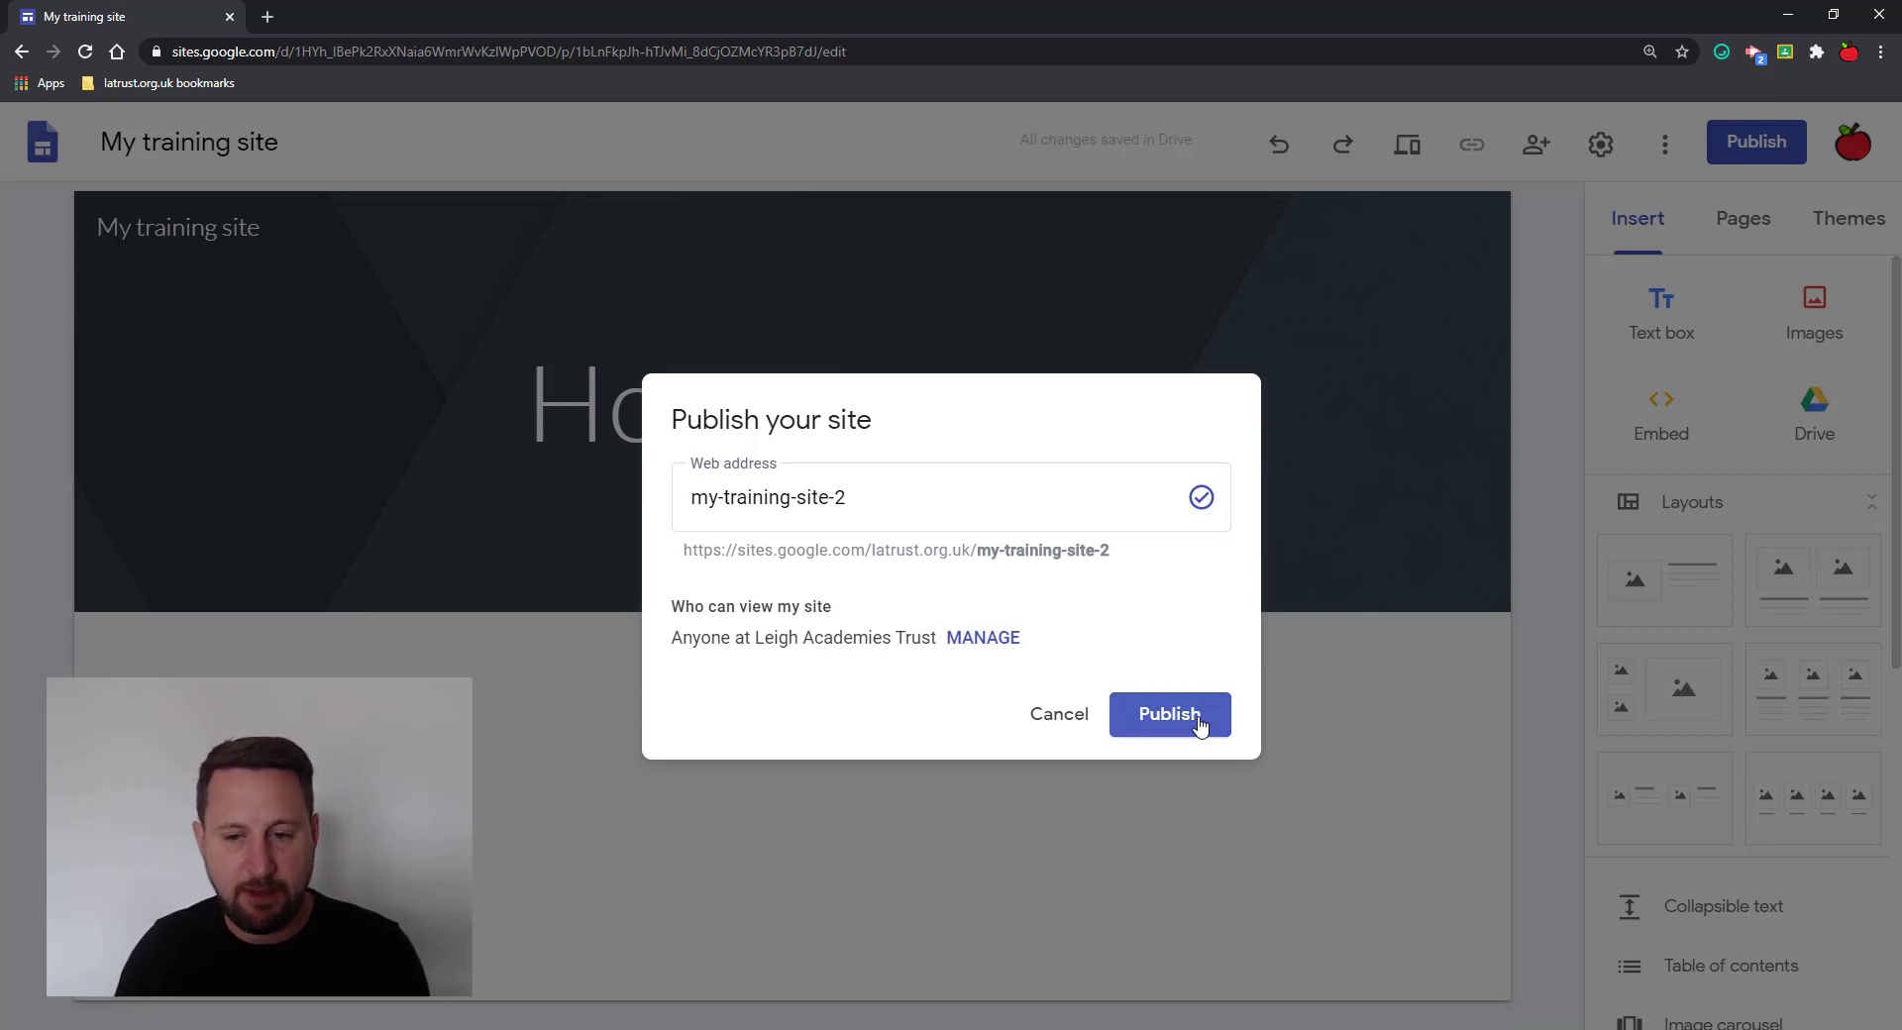
left_click(988, 640)
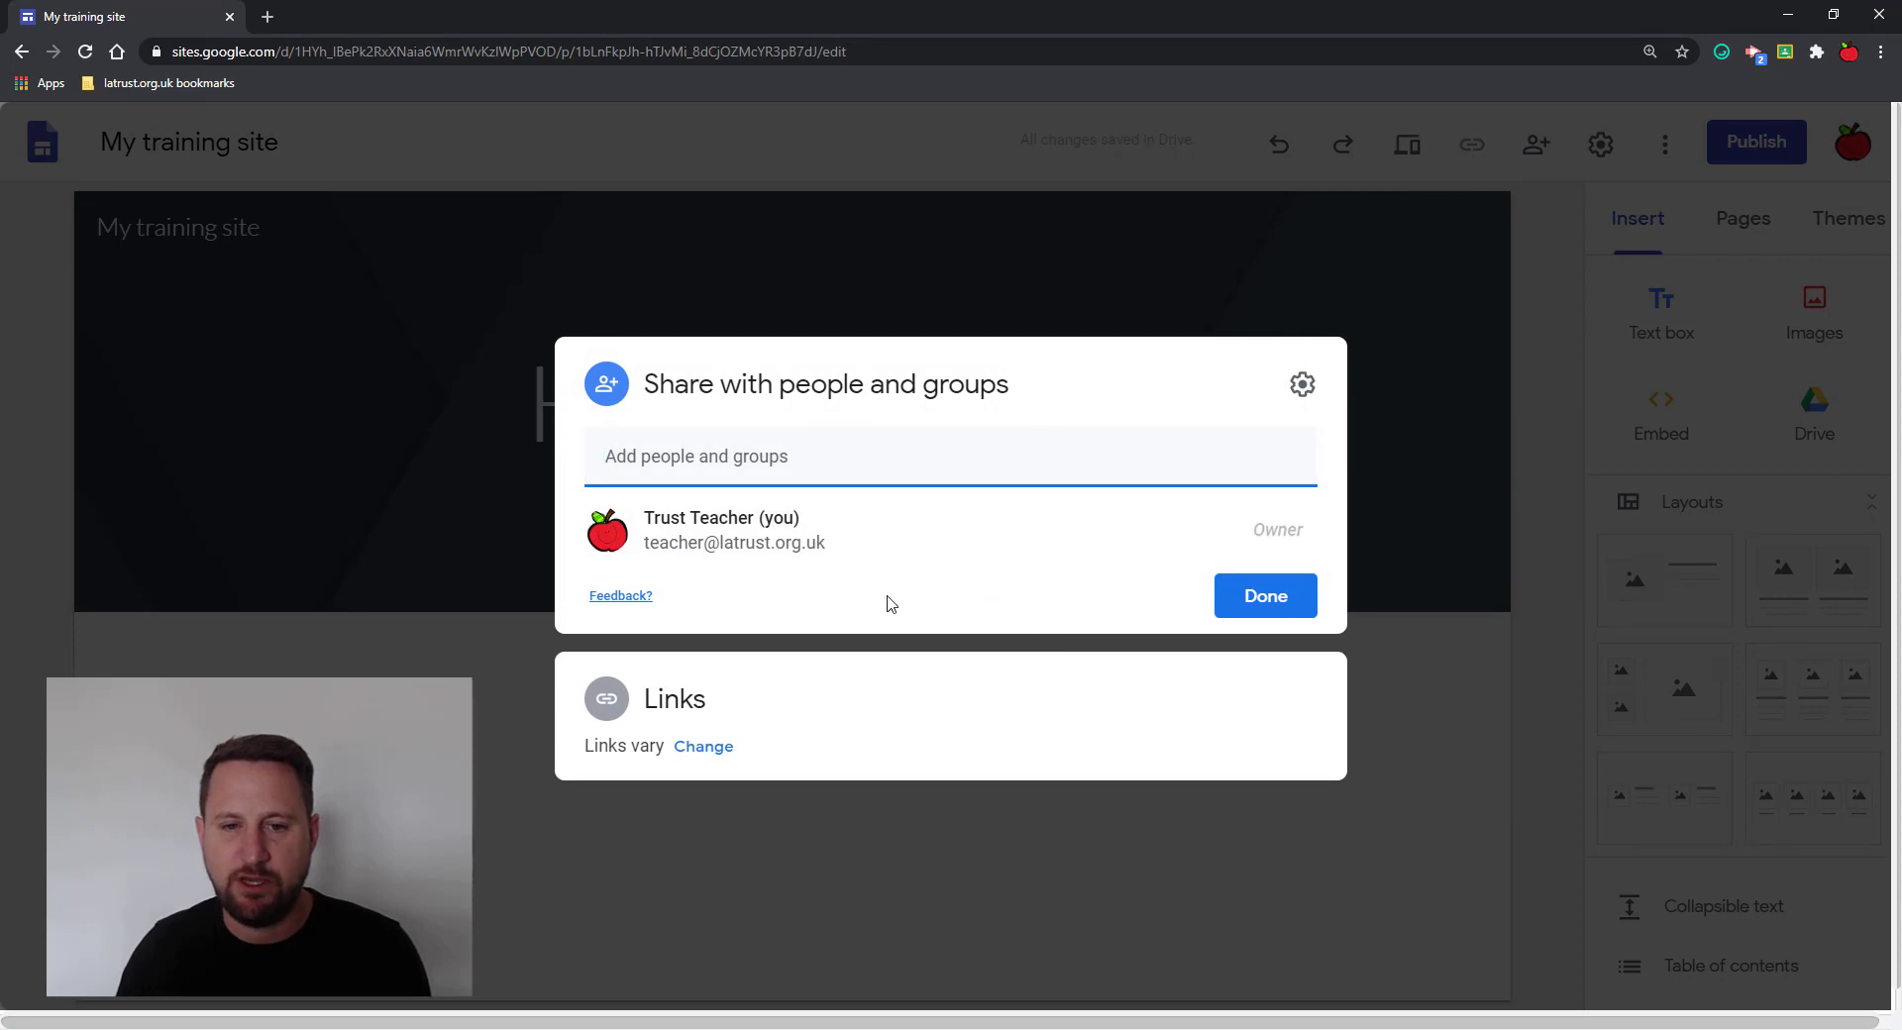
Try adding the suggested IT trainer account with the Editor role, and remove it from the sharing list without sending
left_click(682, 455)
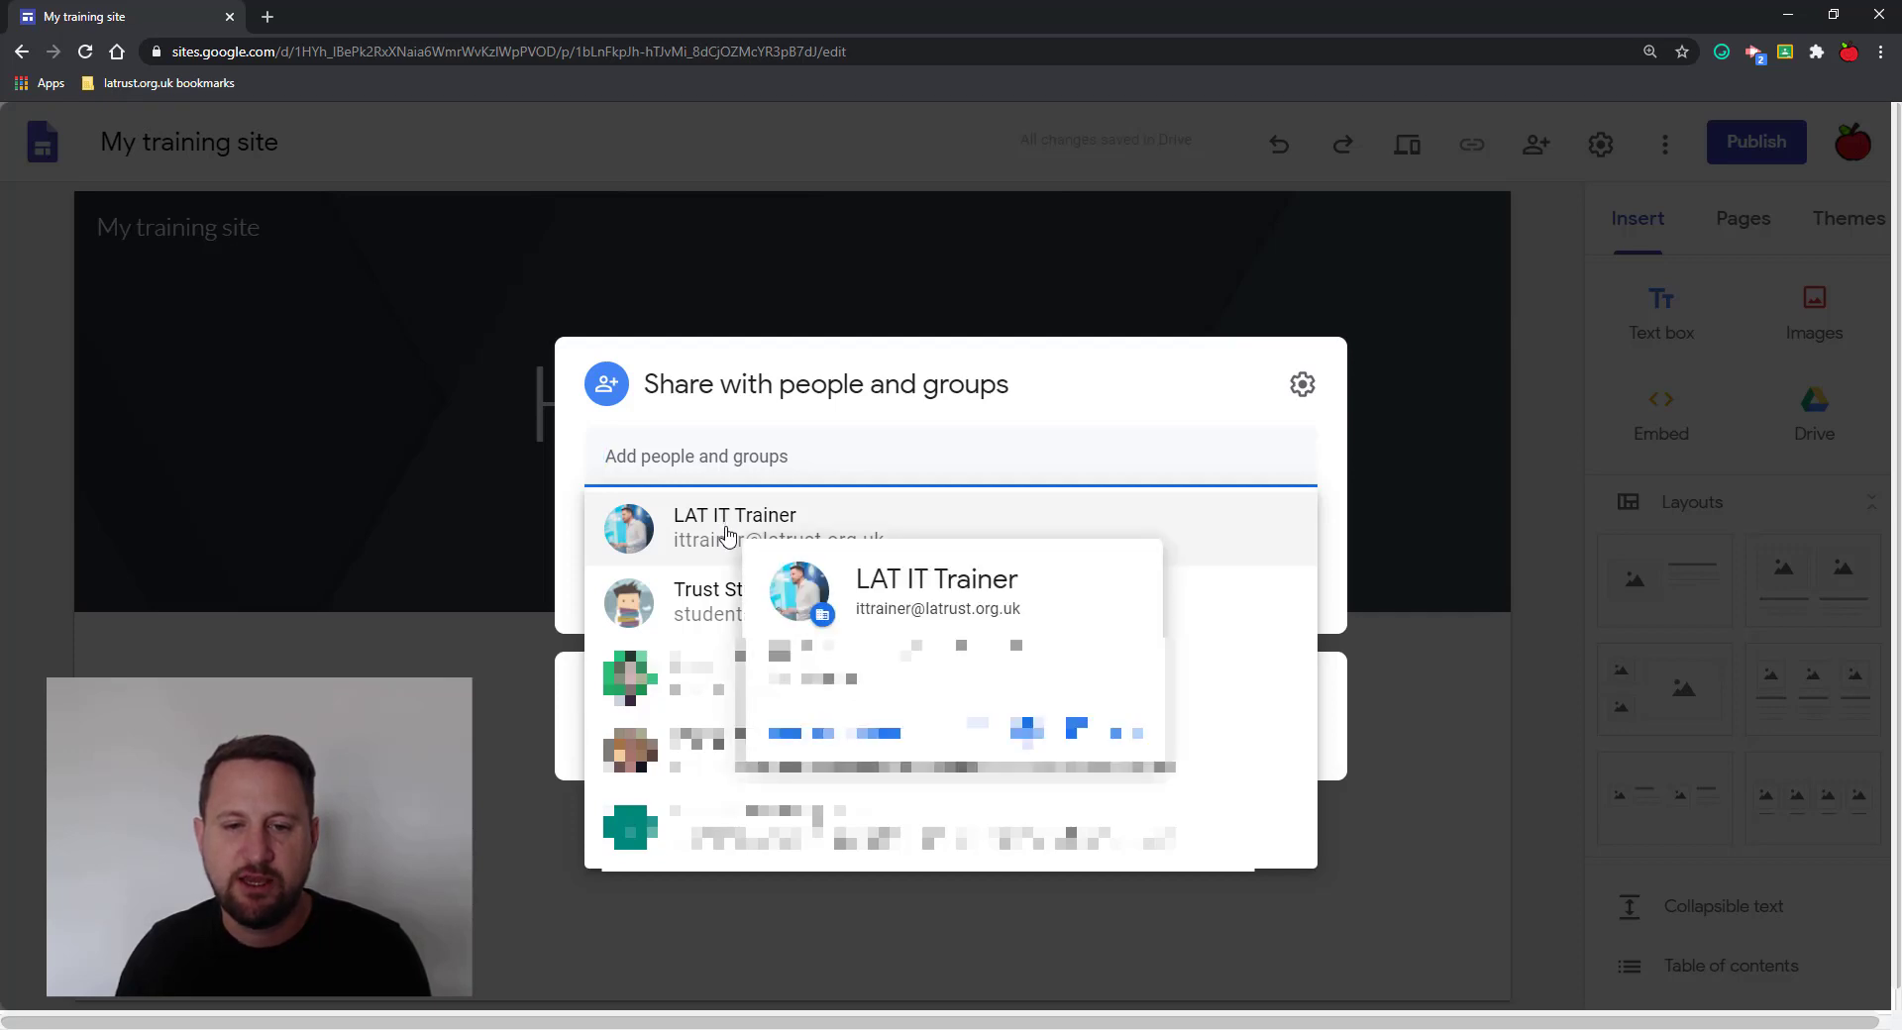
left_click(729, 537)
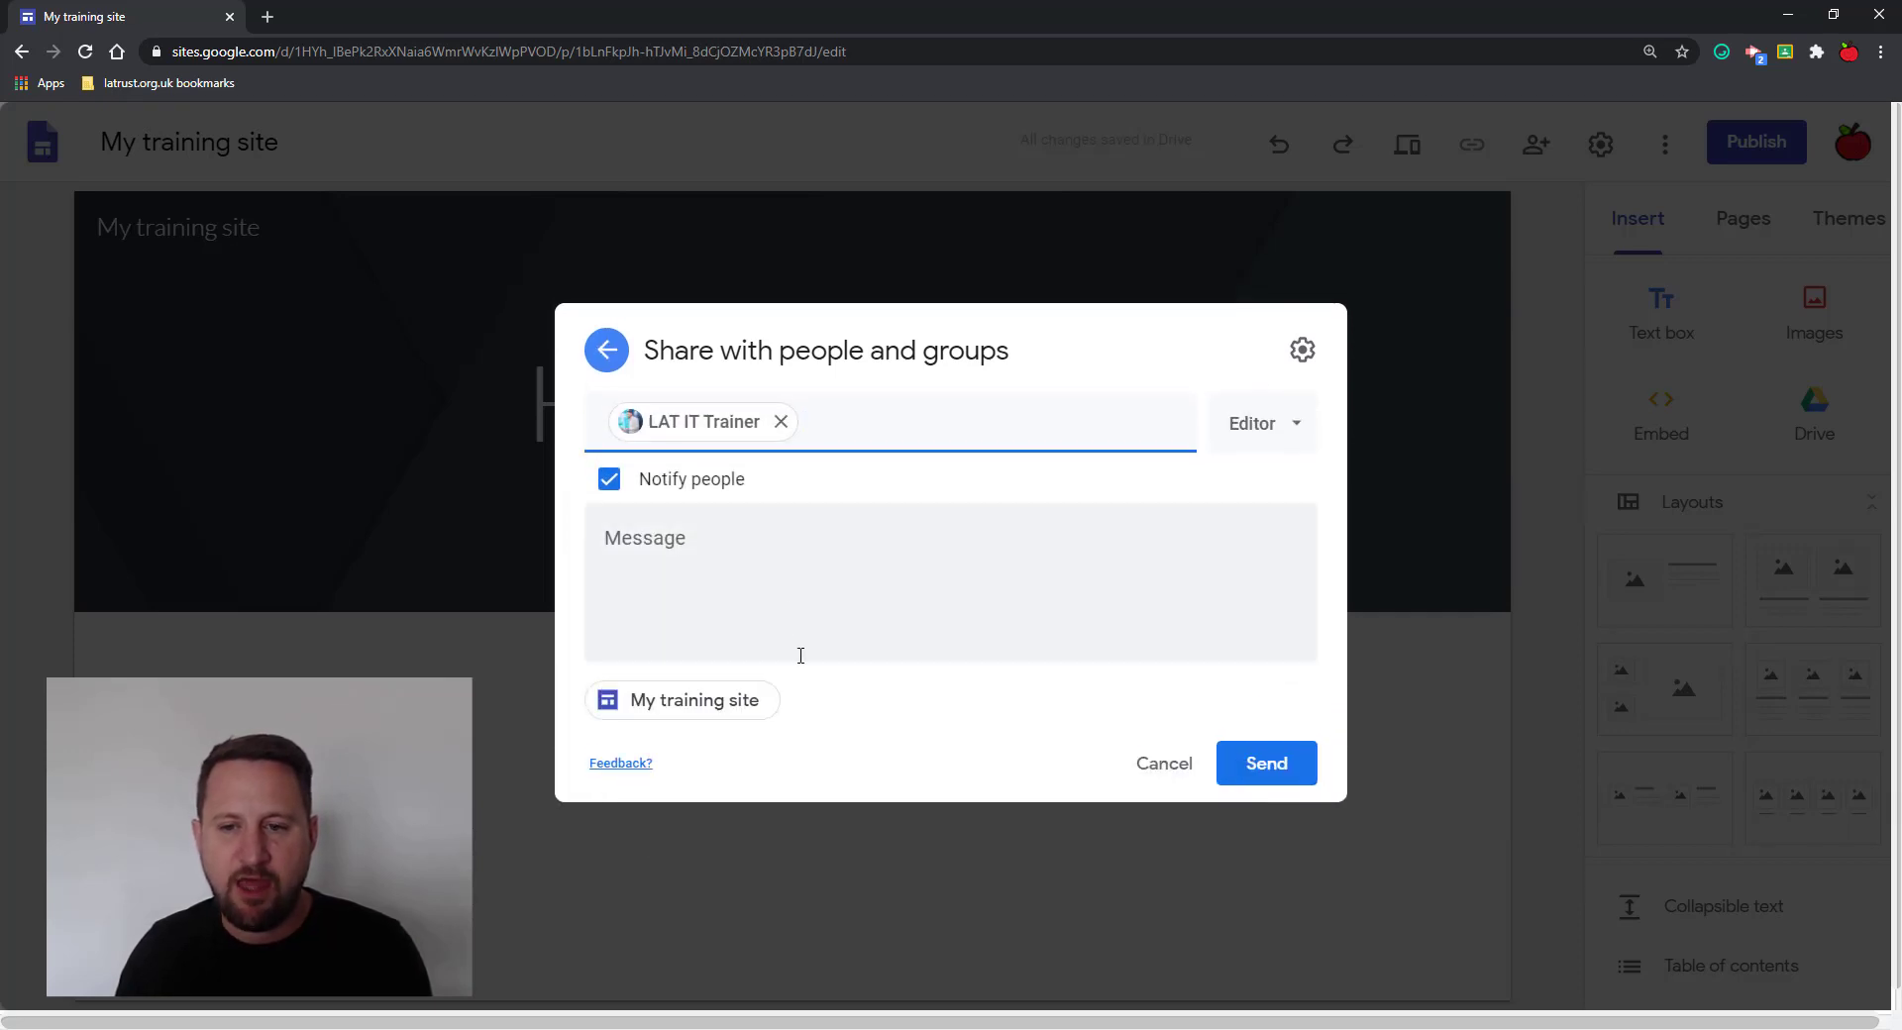
left_click(1259, 435)
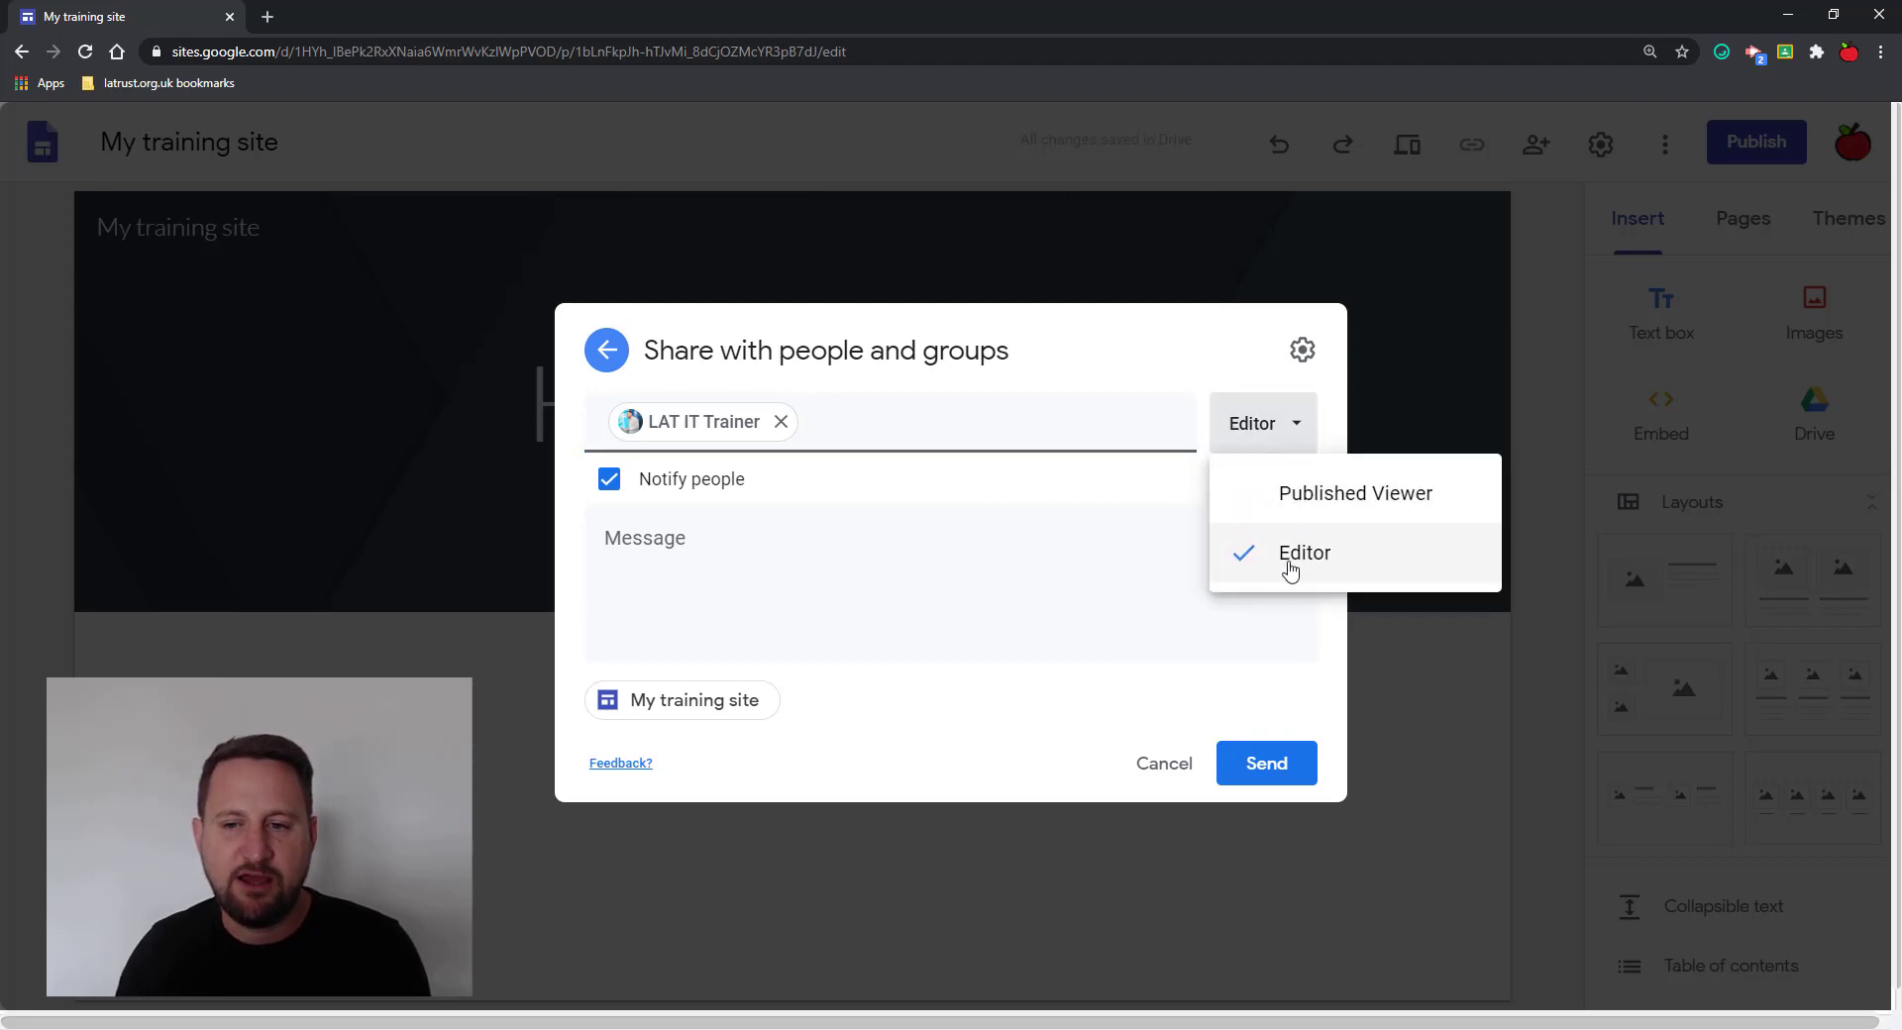
left_click(1291, 567)
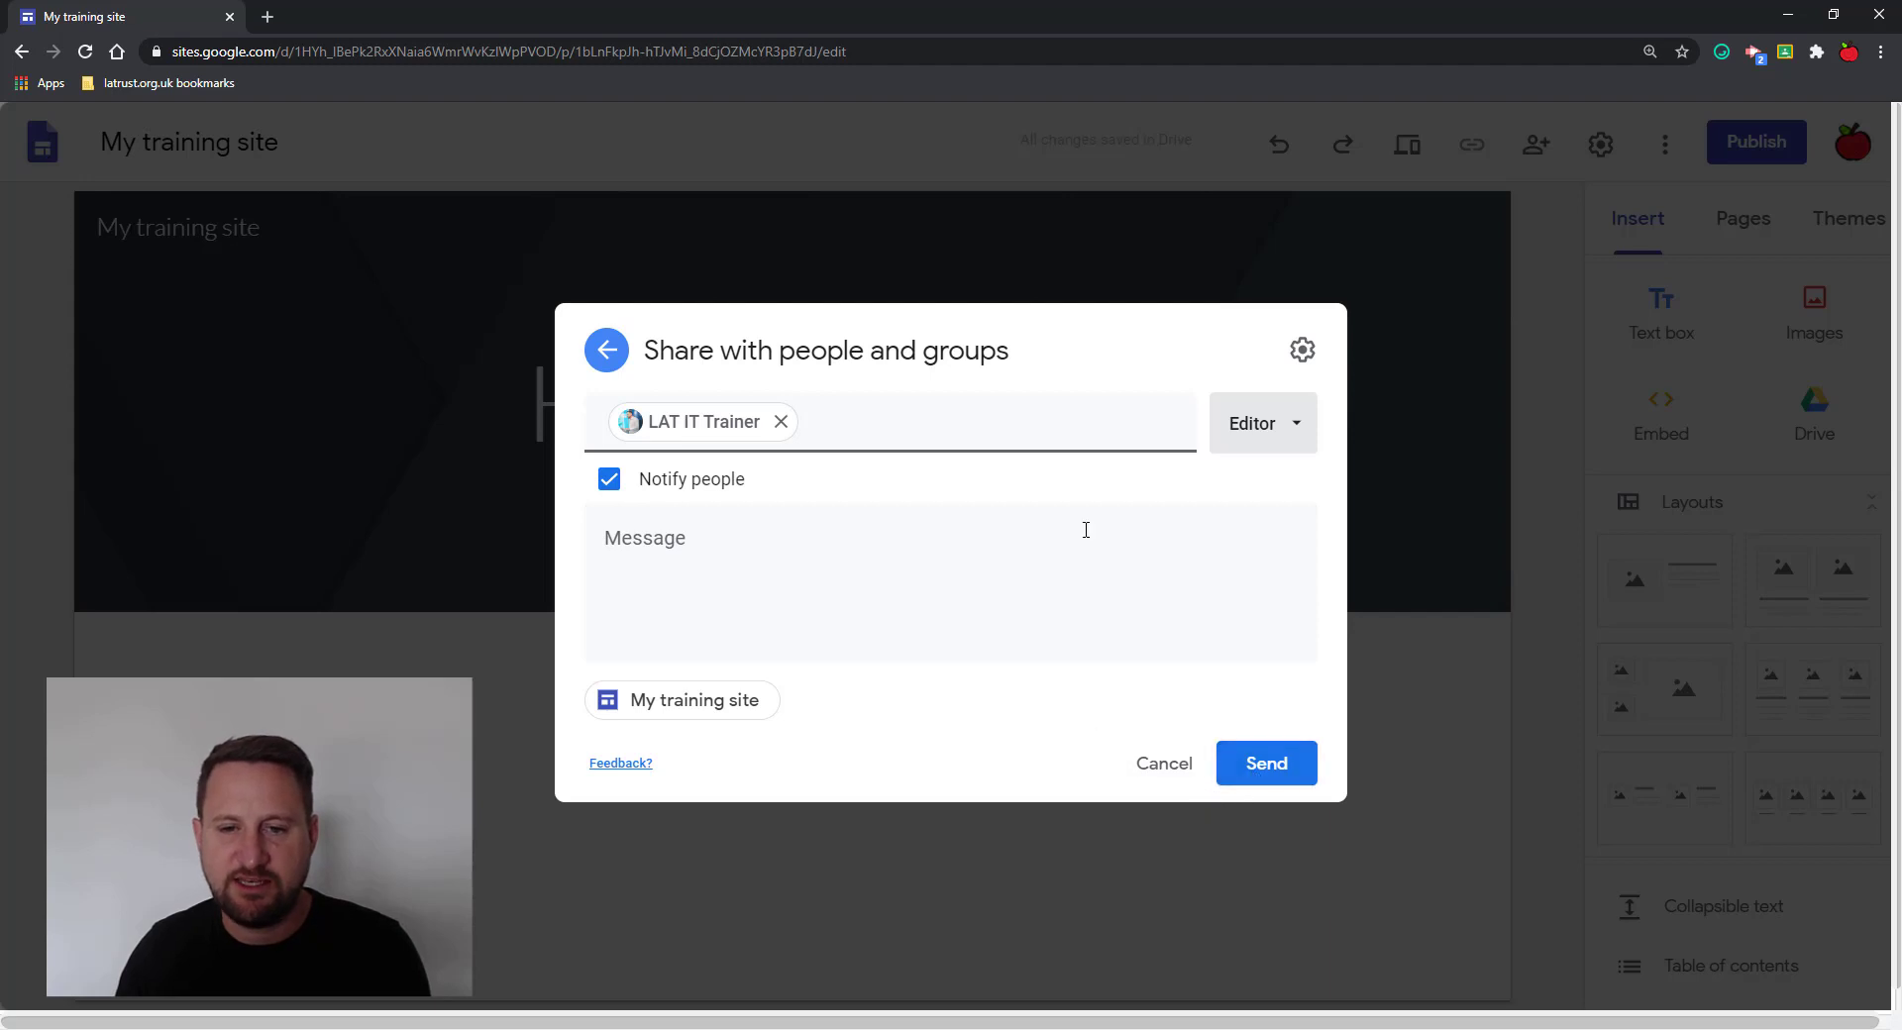
left_click(782, 423)
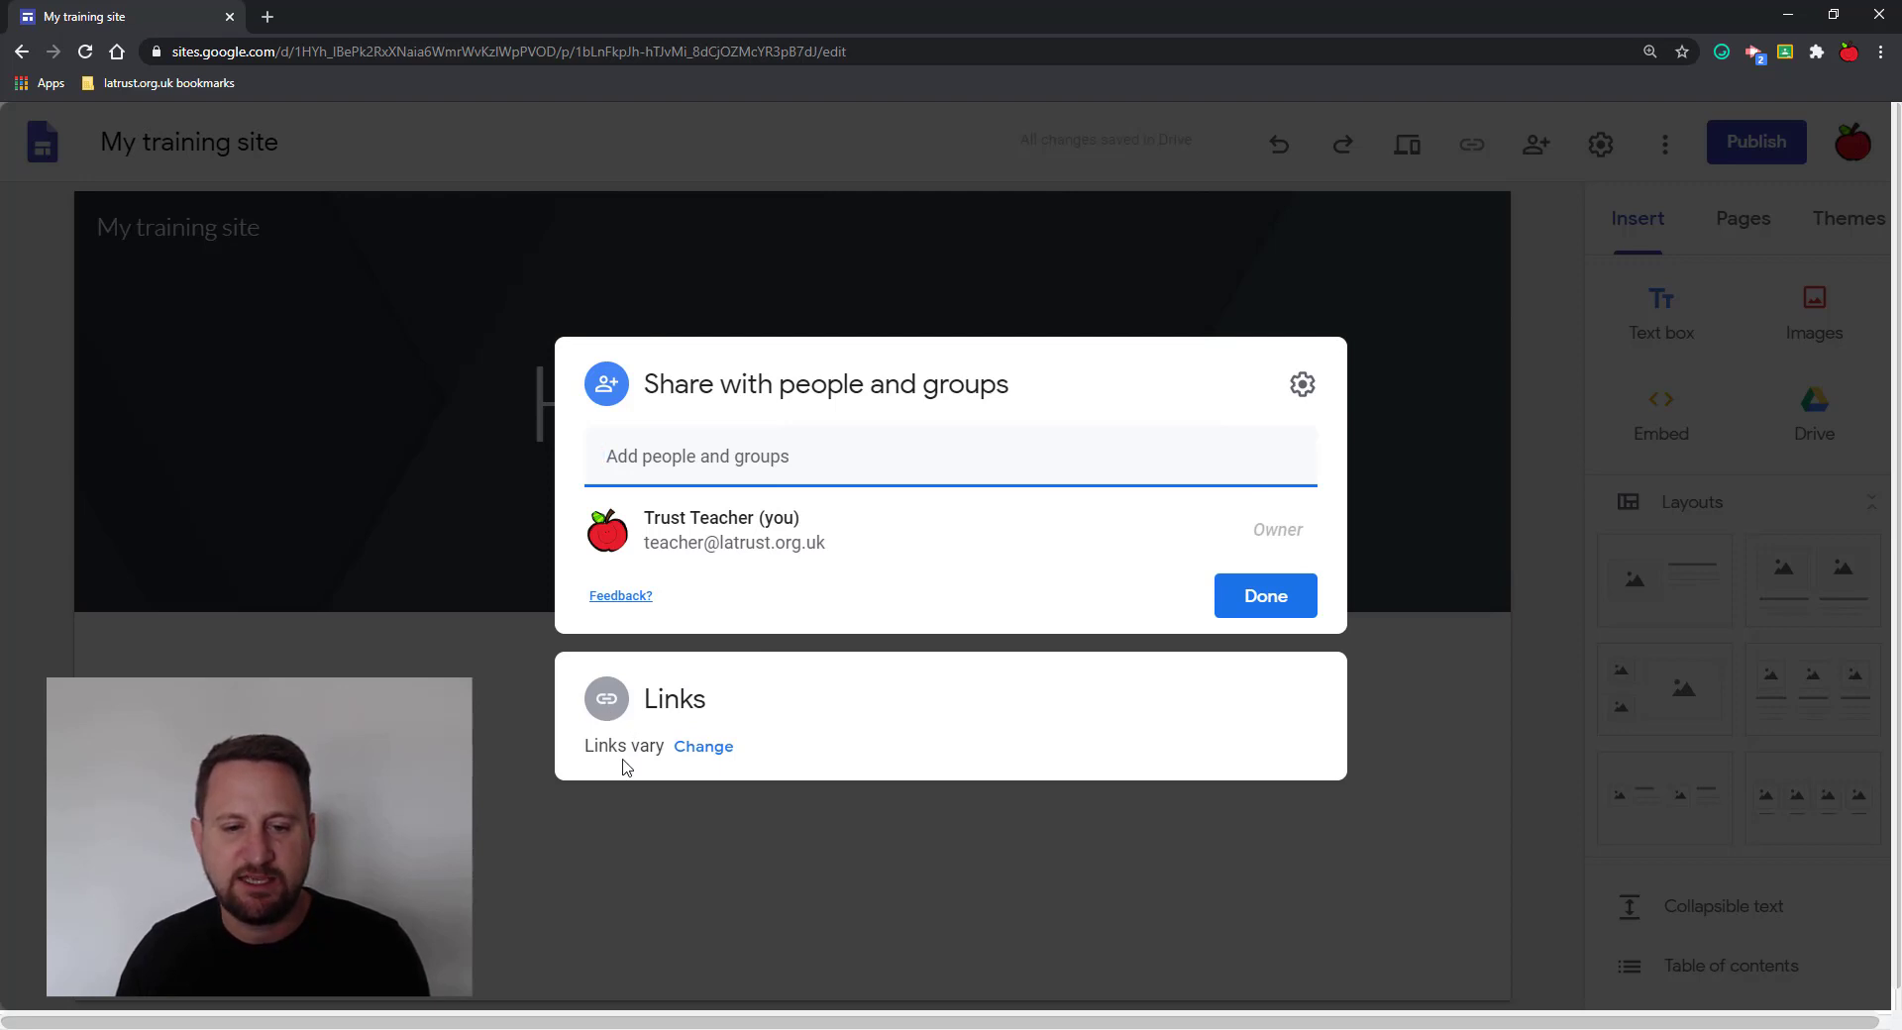
Check the draft's link-sharing options and set the published site's link access to Restricted
left_click(703, 748)
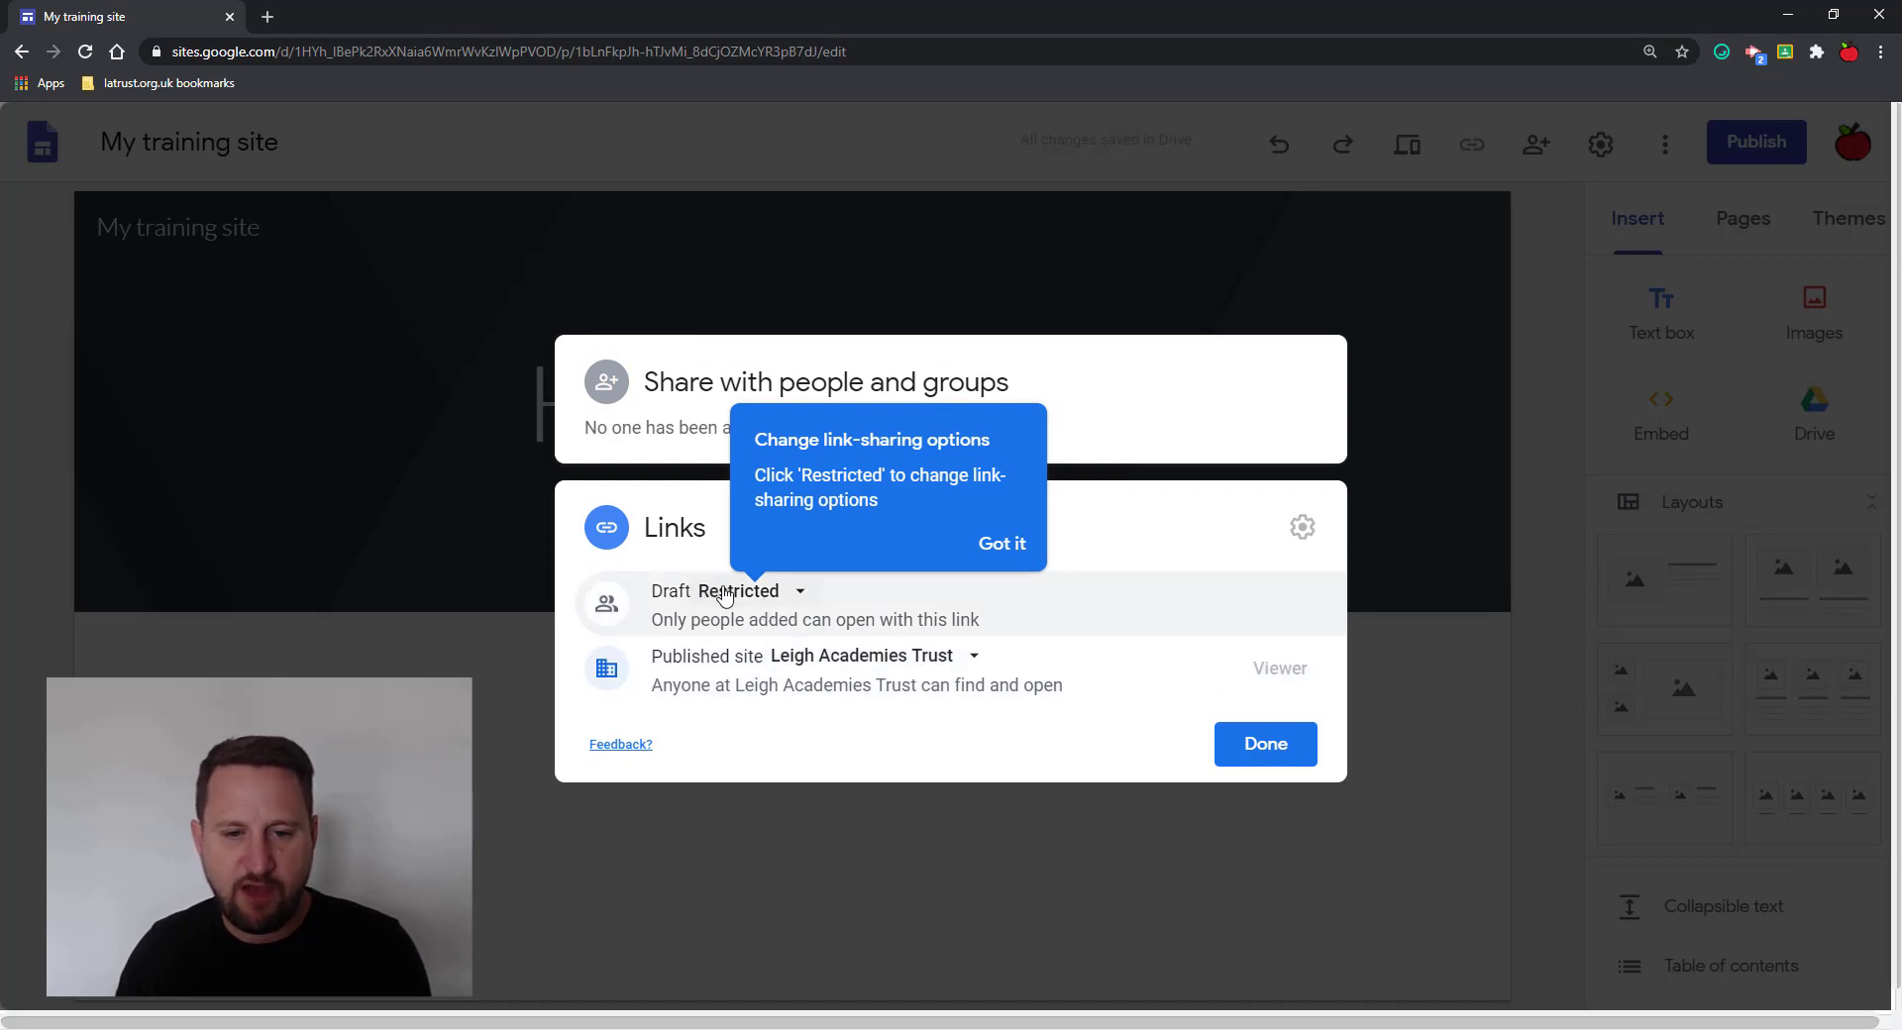
left_click(761, 593)
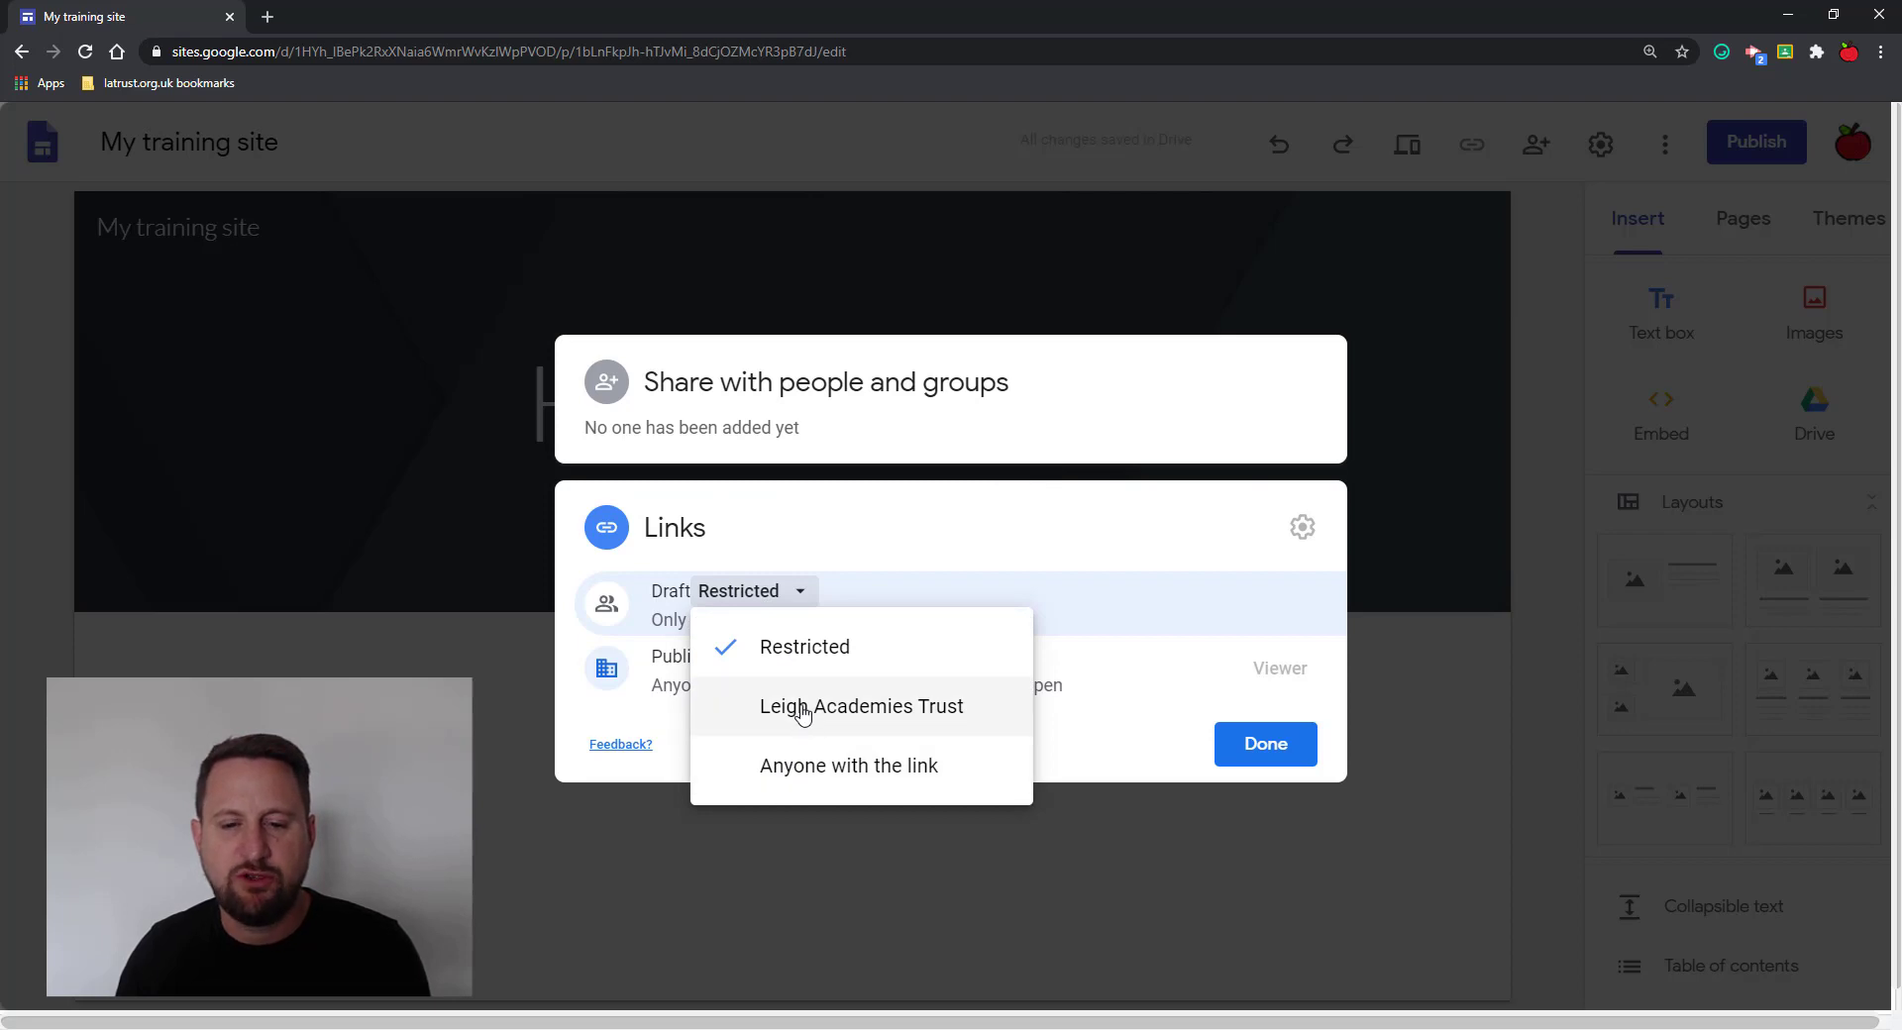
left_click(941, 541)
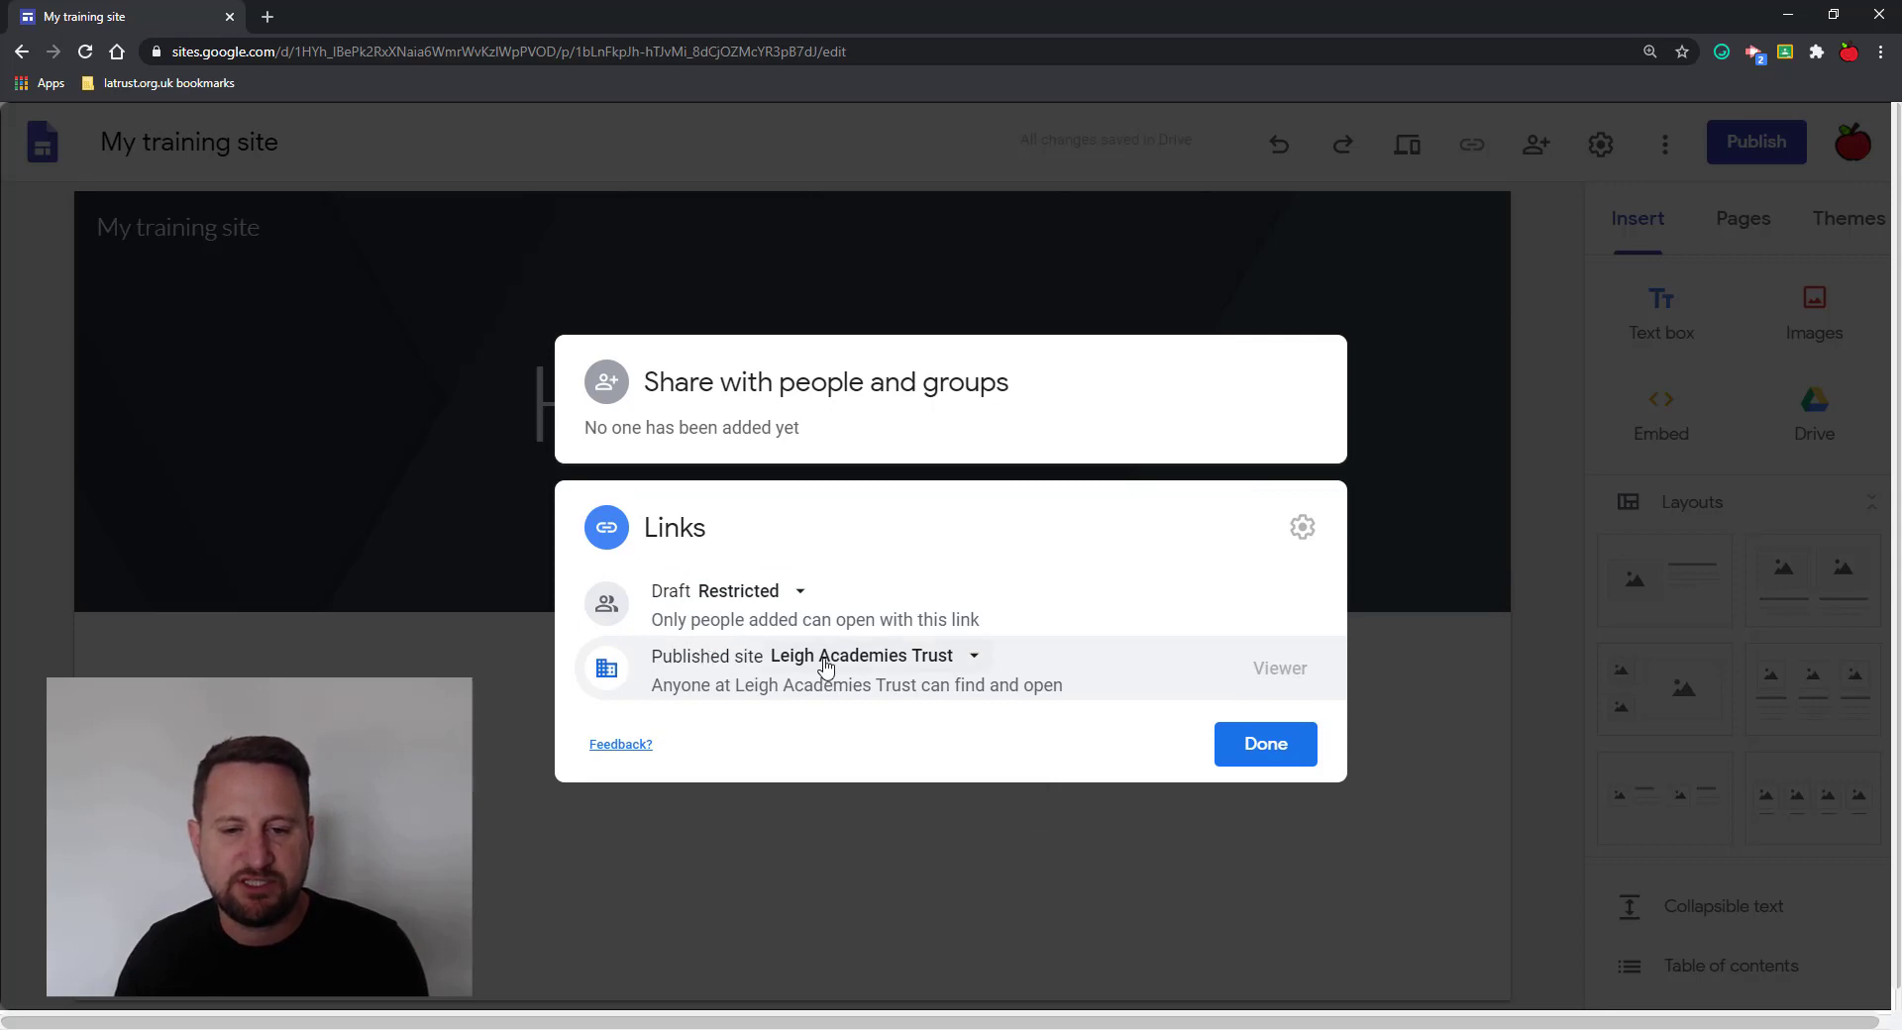
left_click(890, 662)
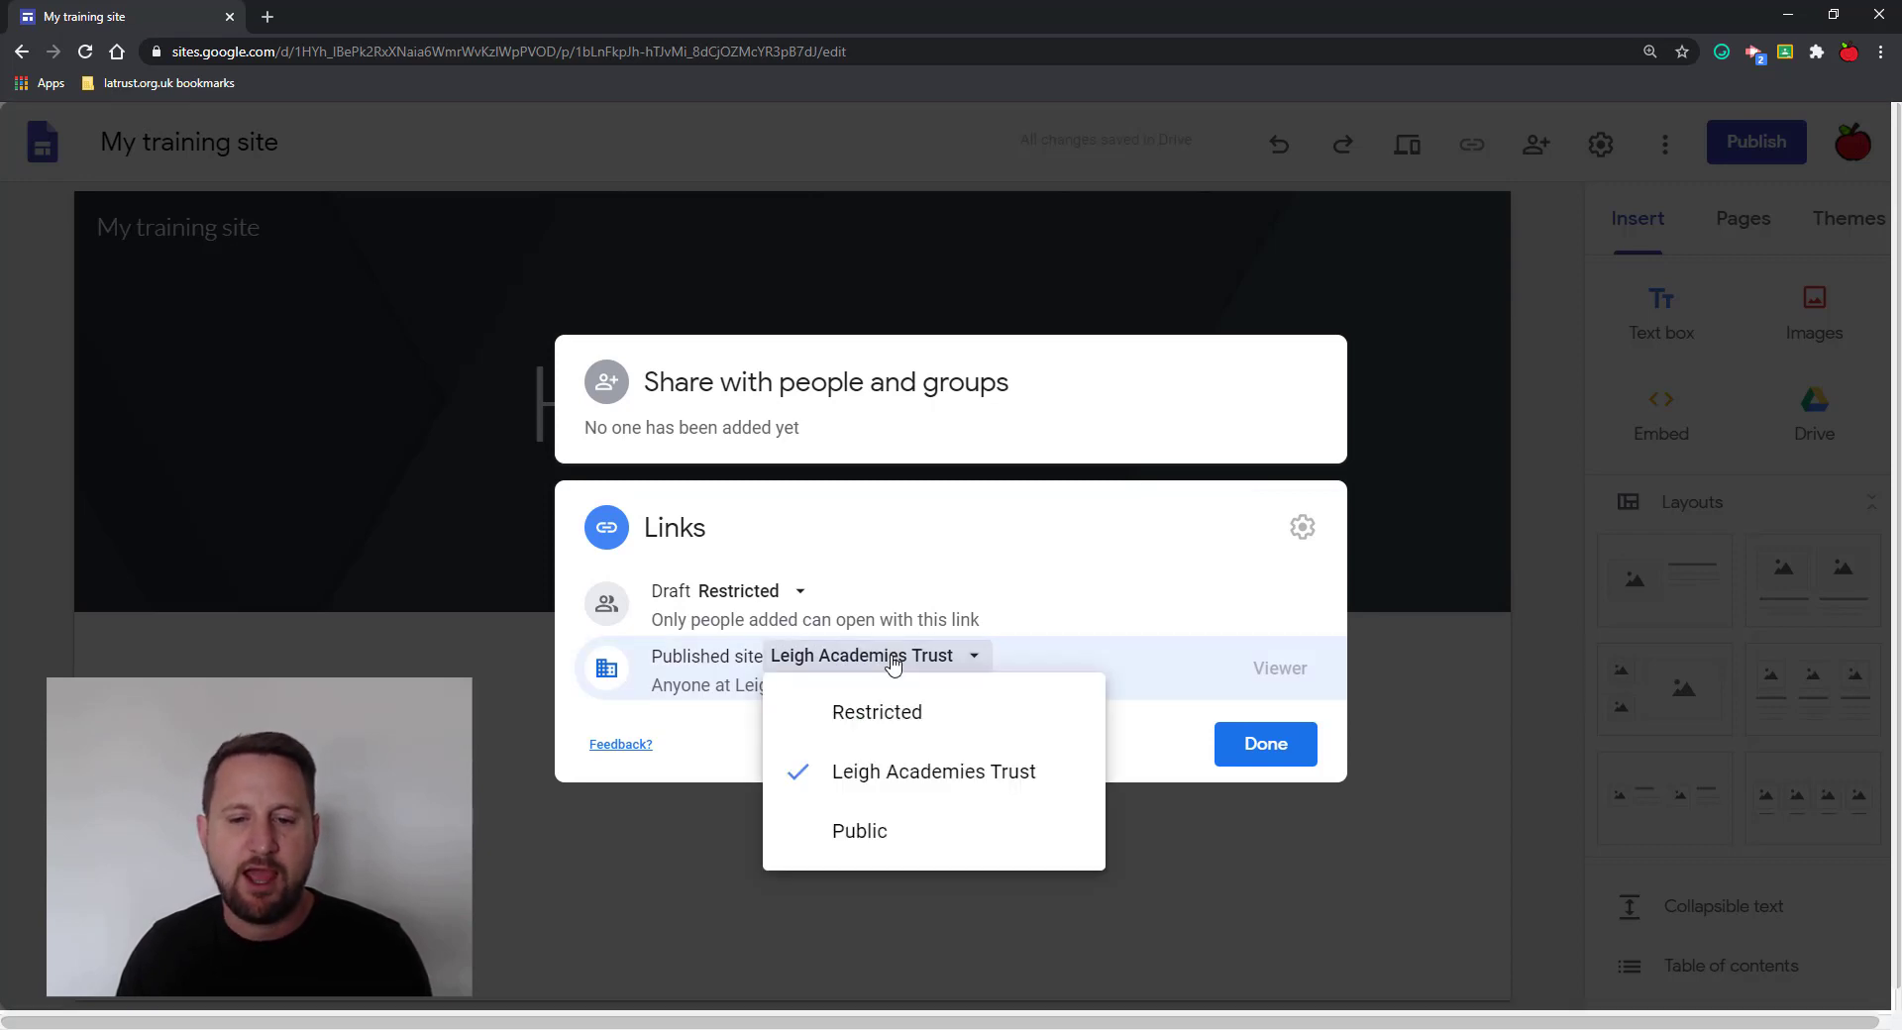
left_click(888, 720)
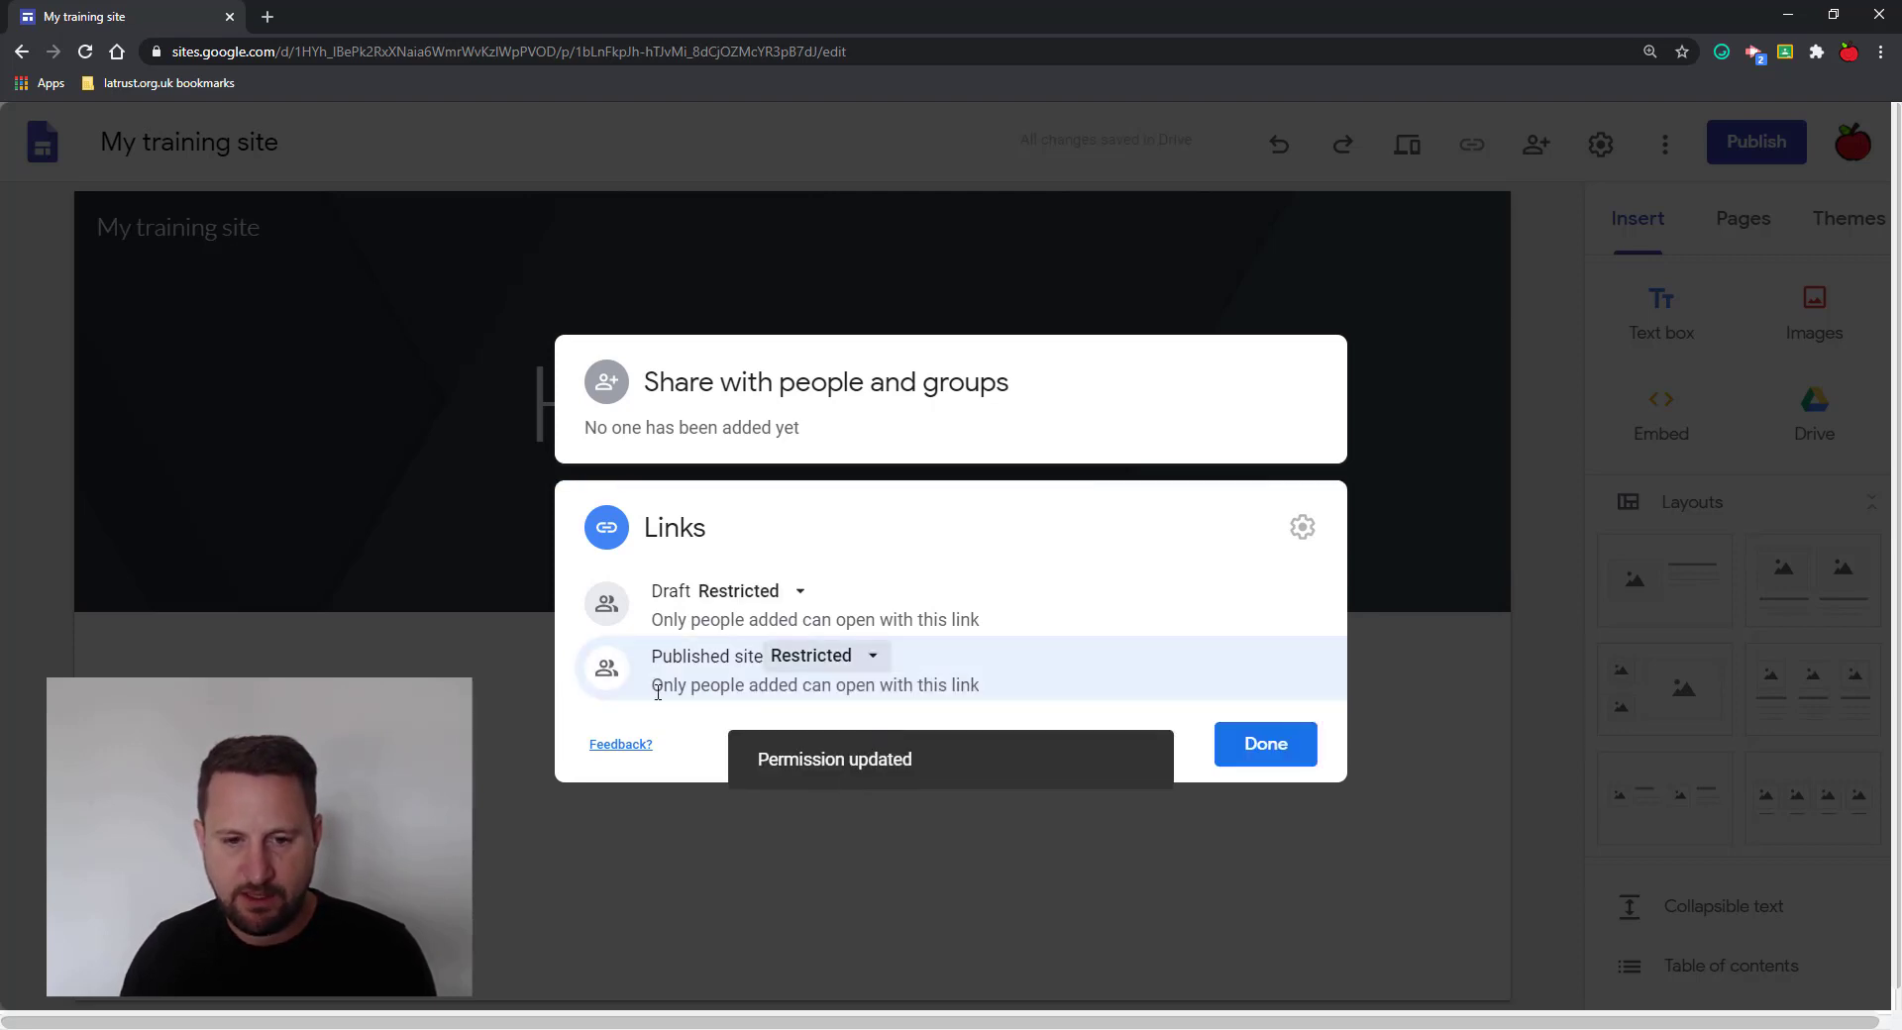
Try adding the student account as a Published Viewer, and remove it without sharing
left_click(889, 432)
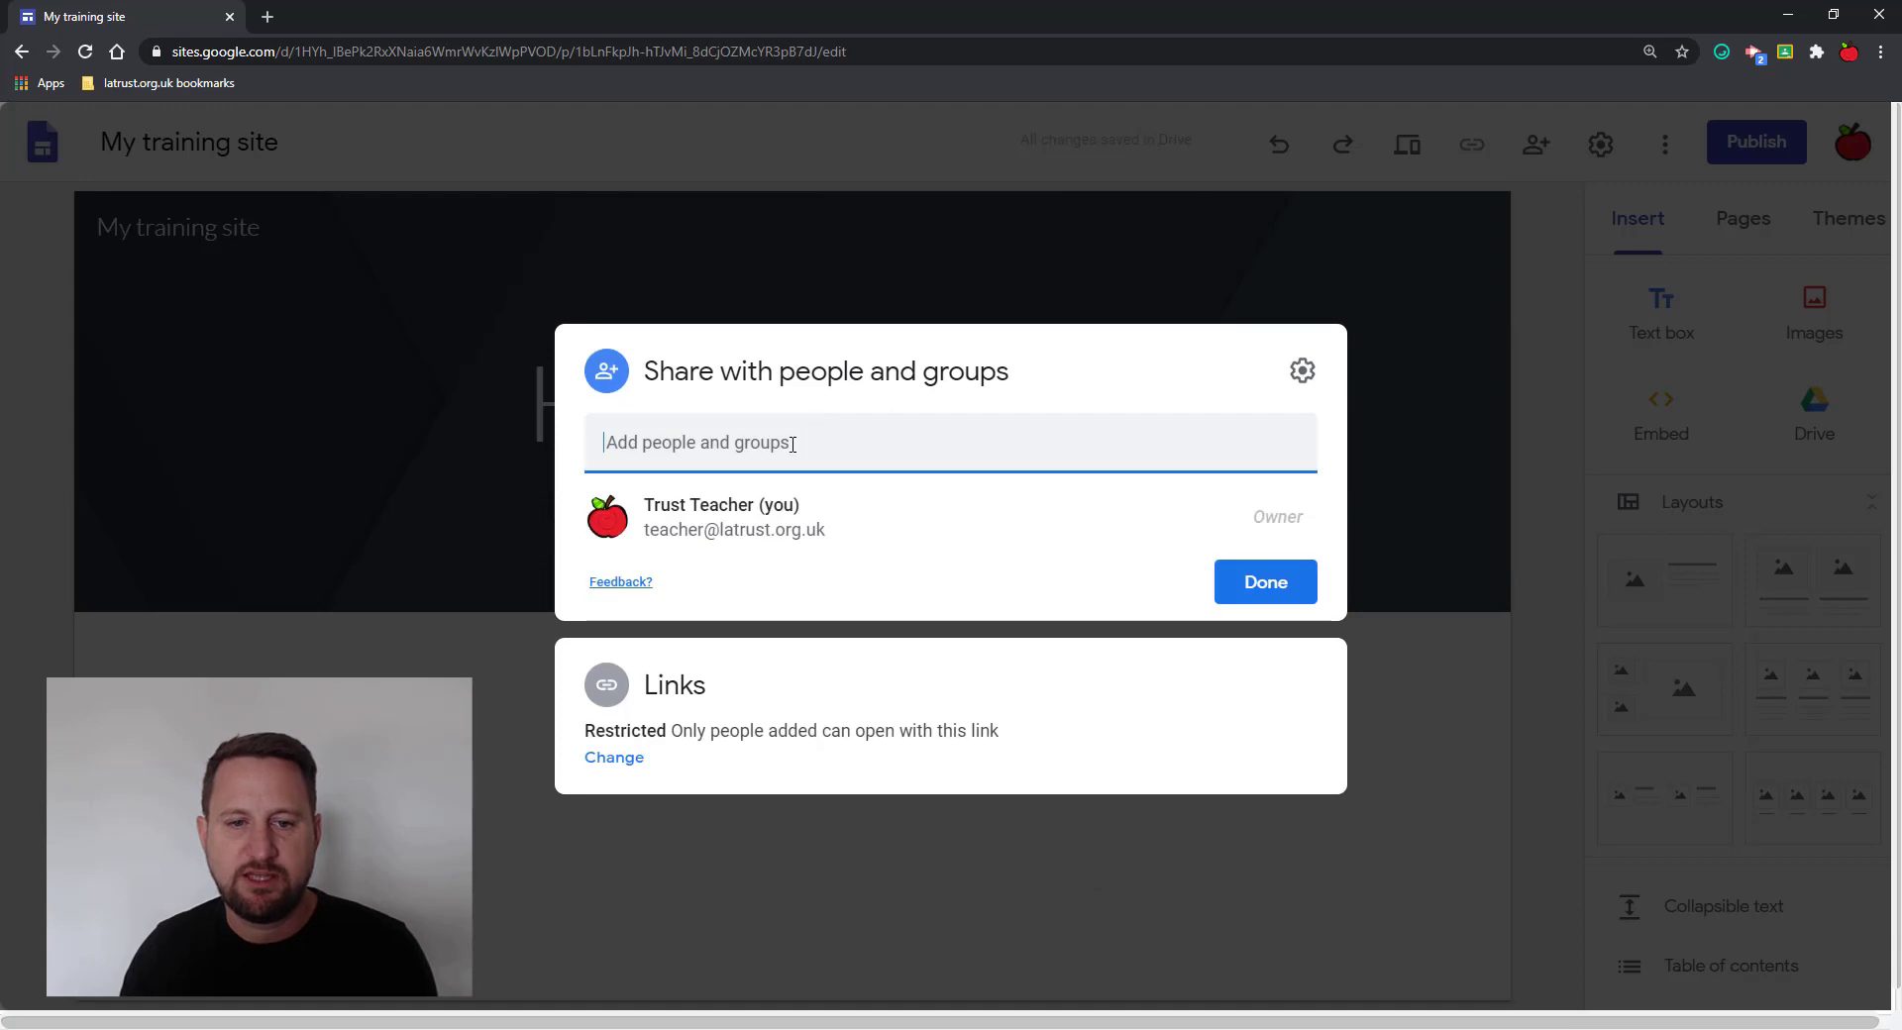
key("ctrl+v")
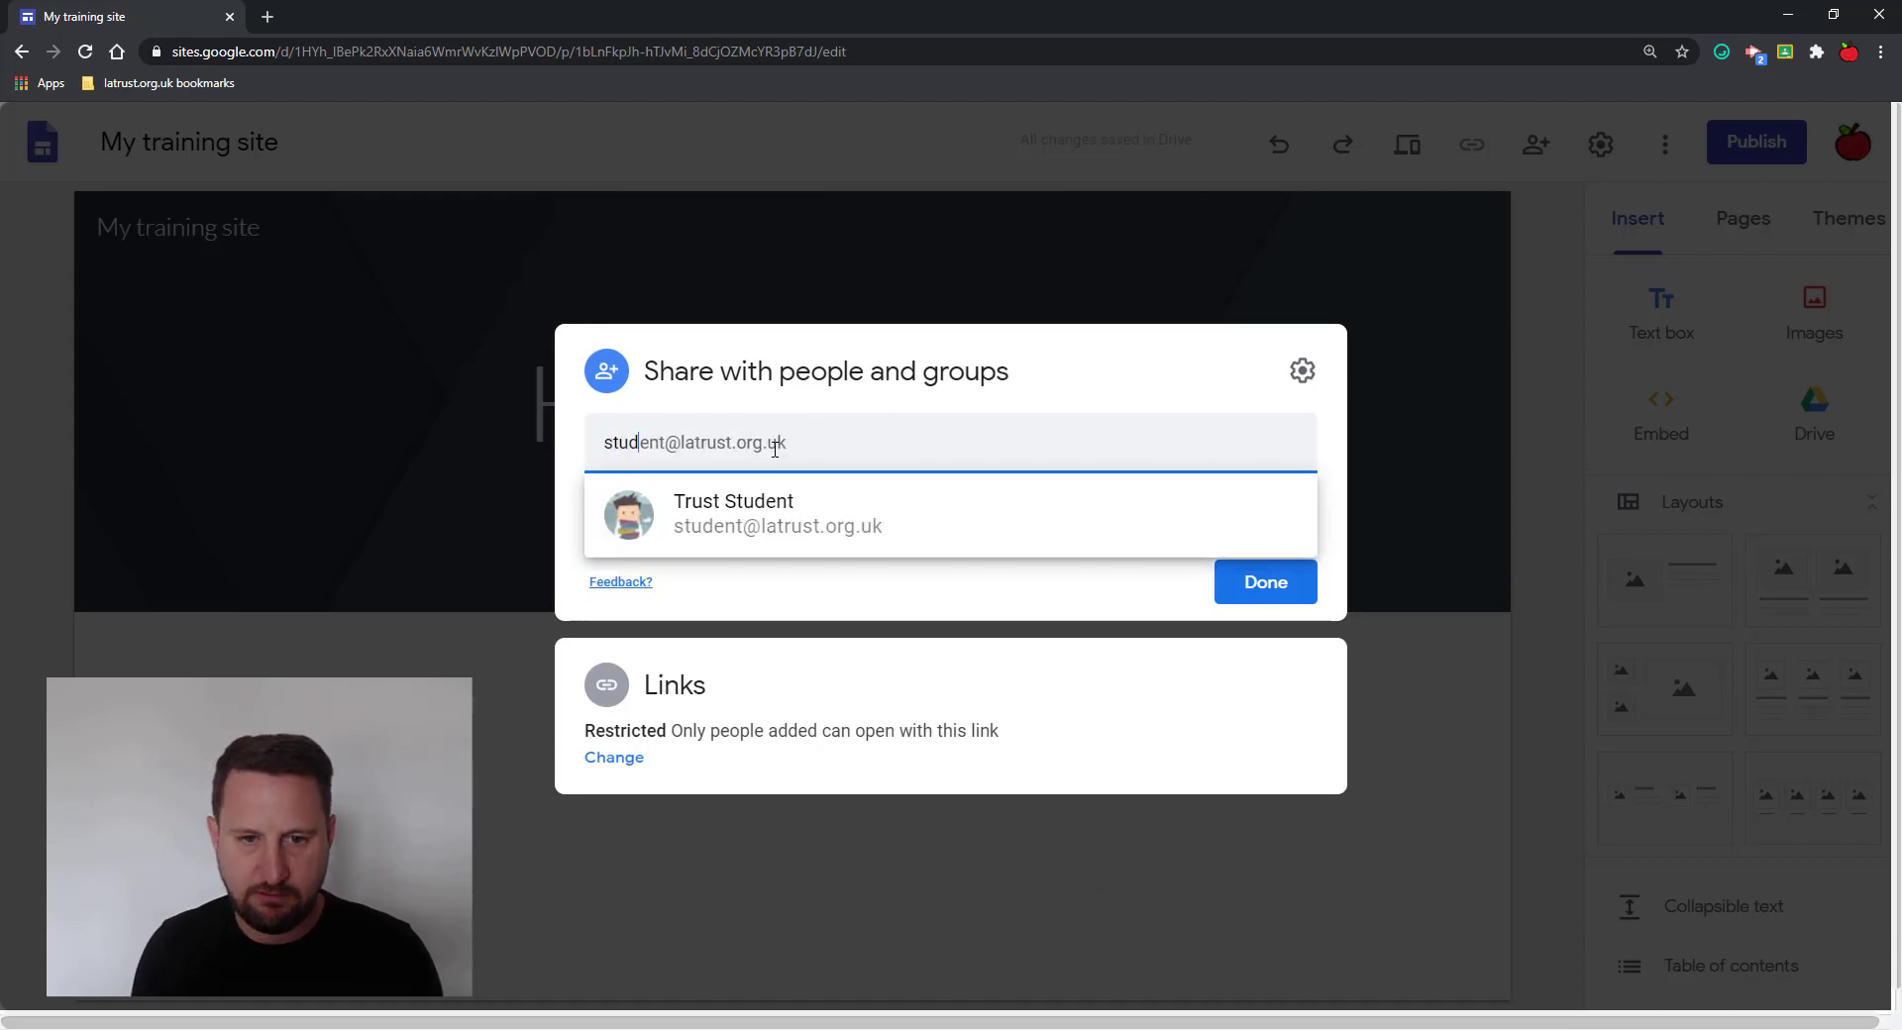
left_click(775, 520)
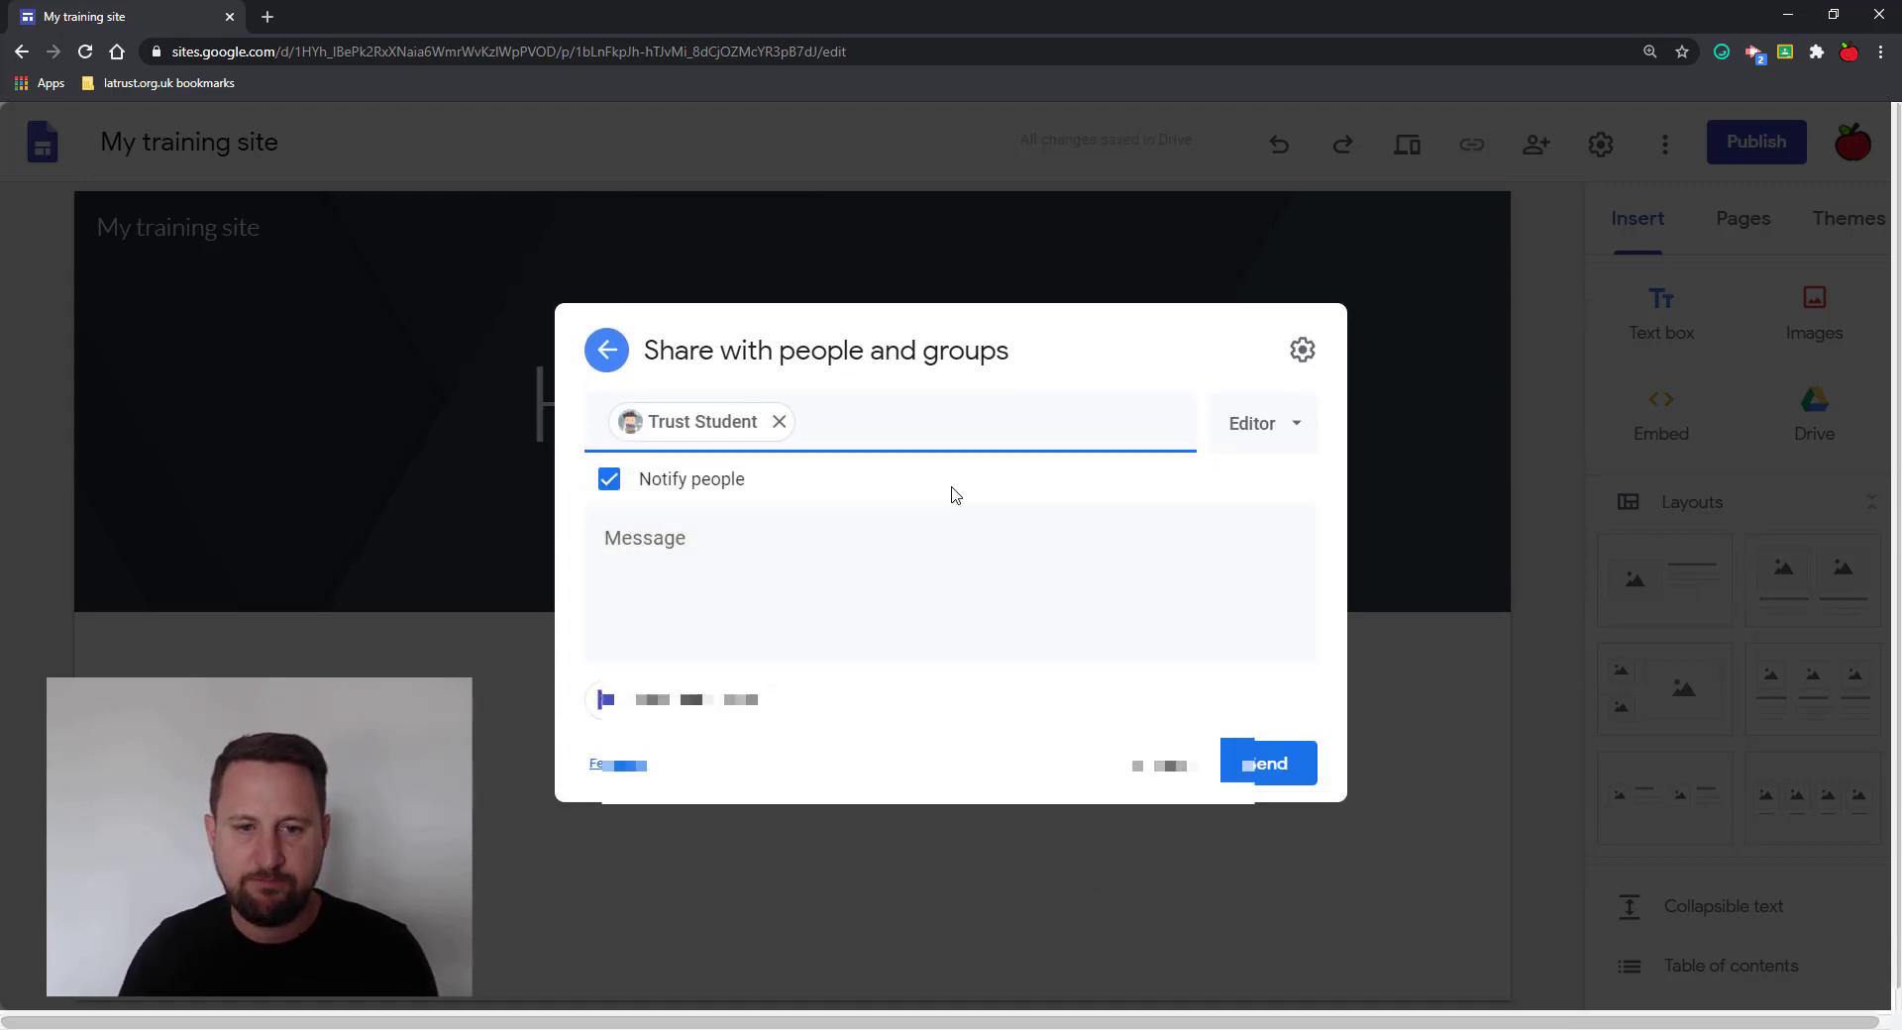
left_click(1260, 426)
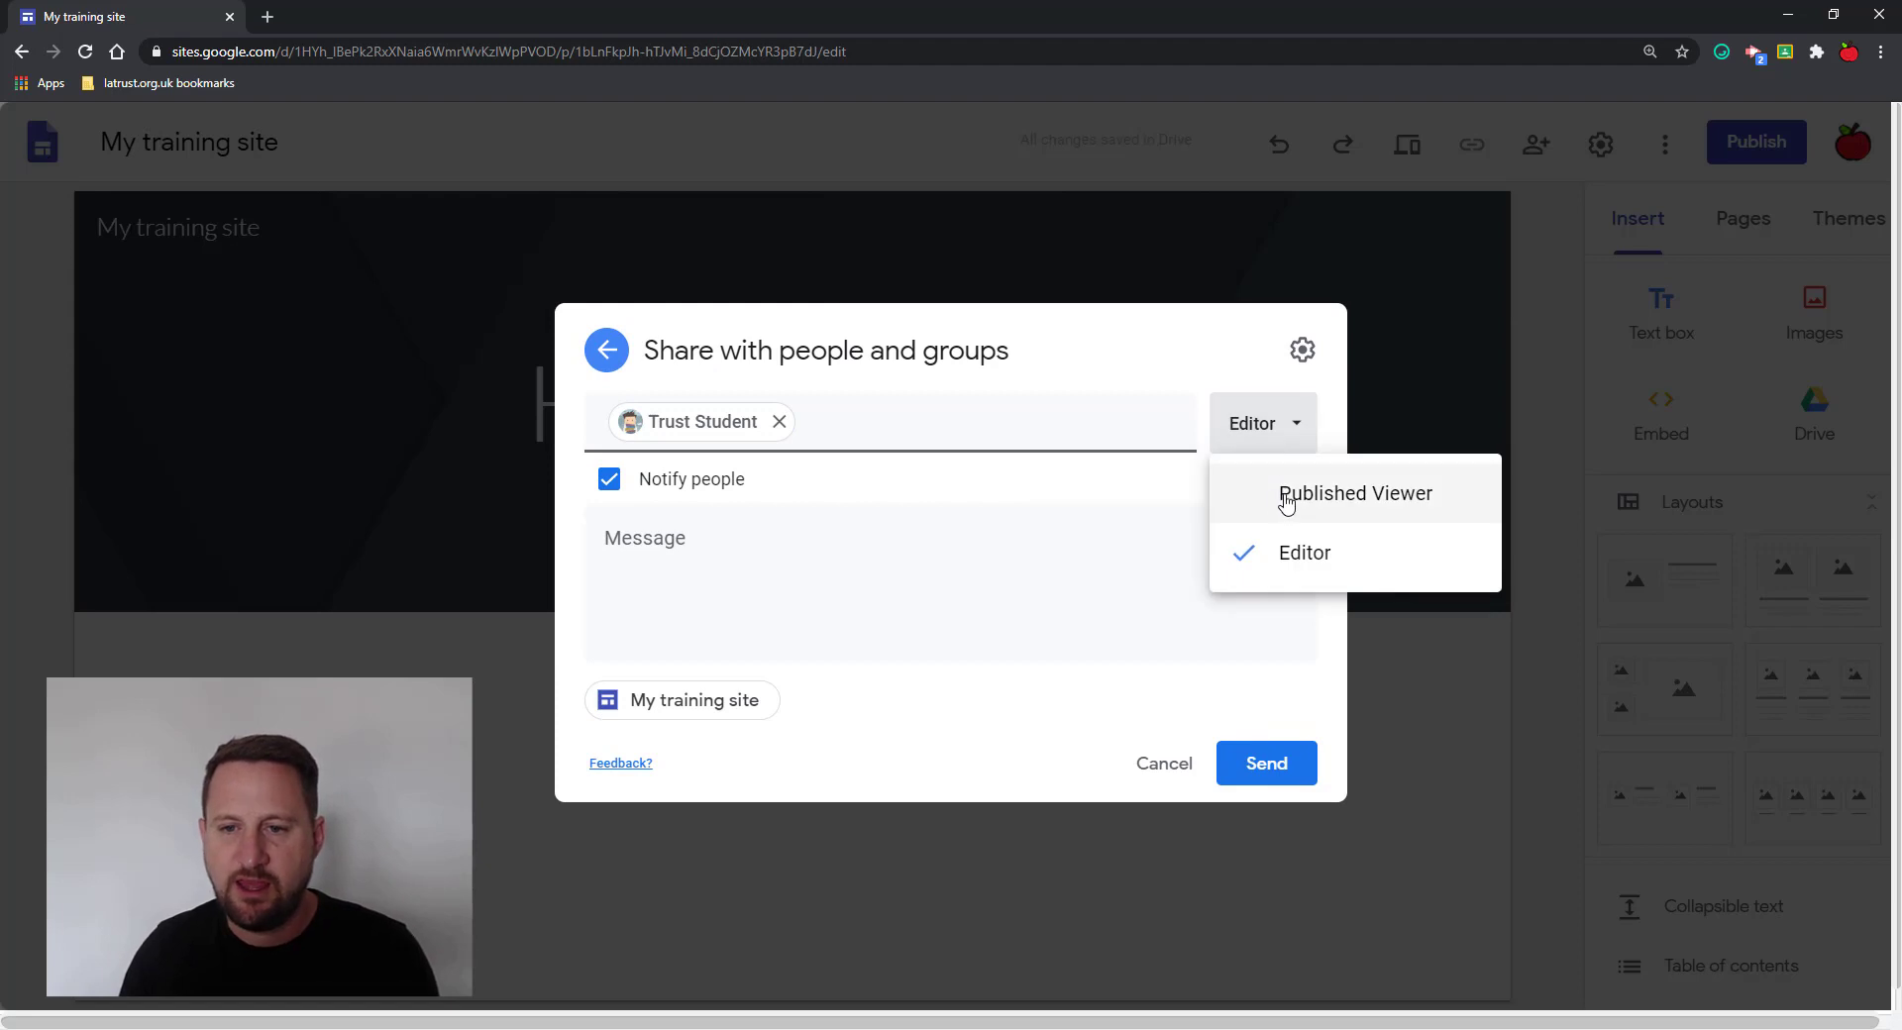
left_click(1286, 504)
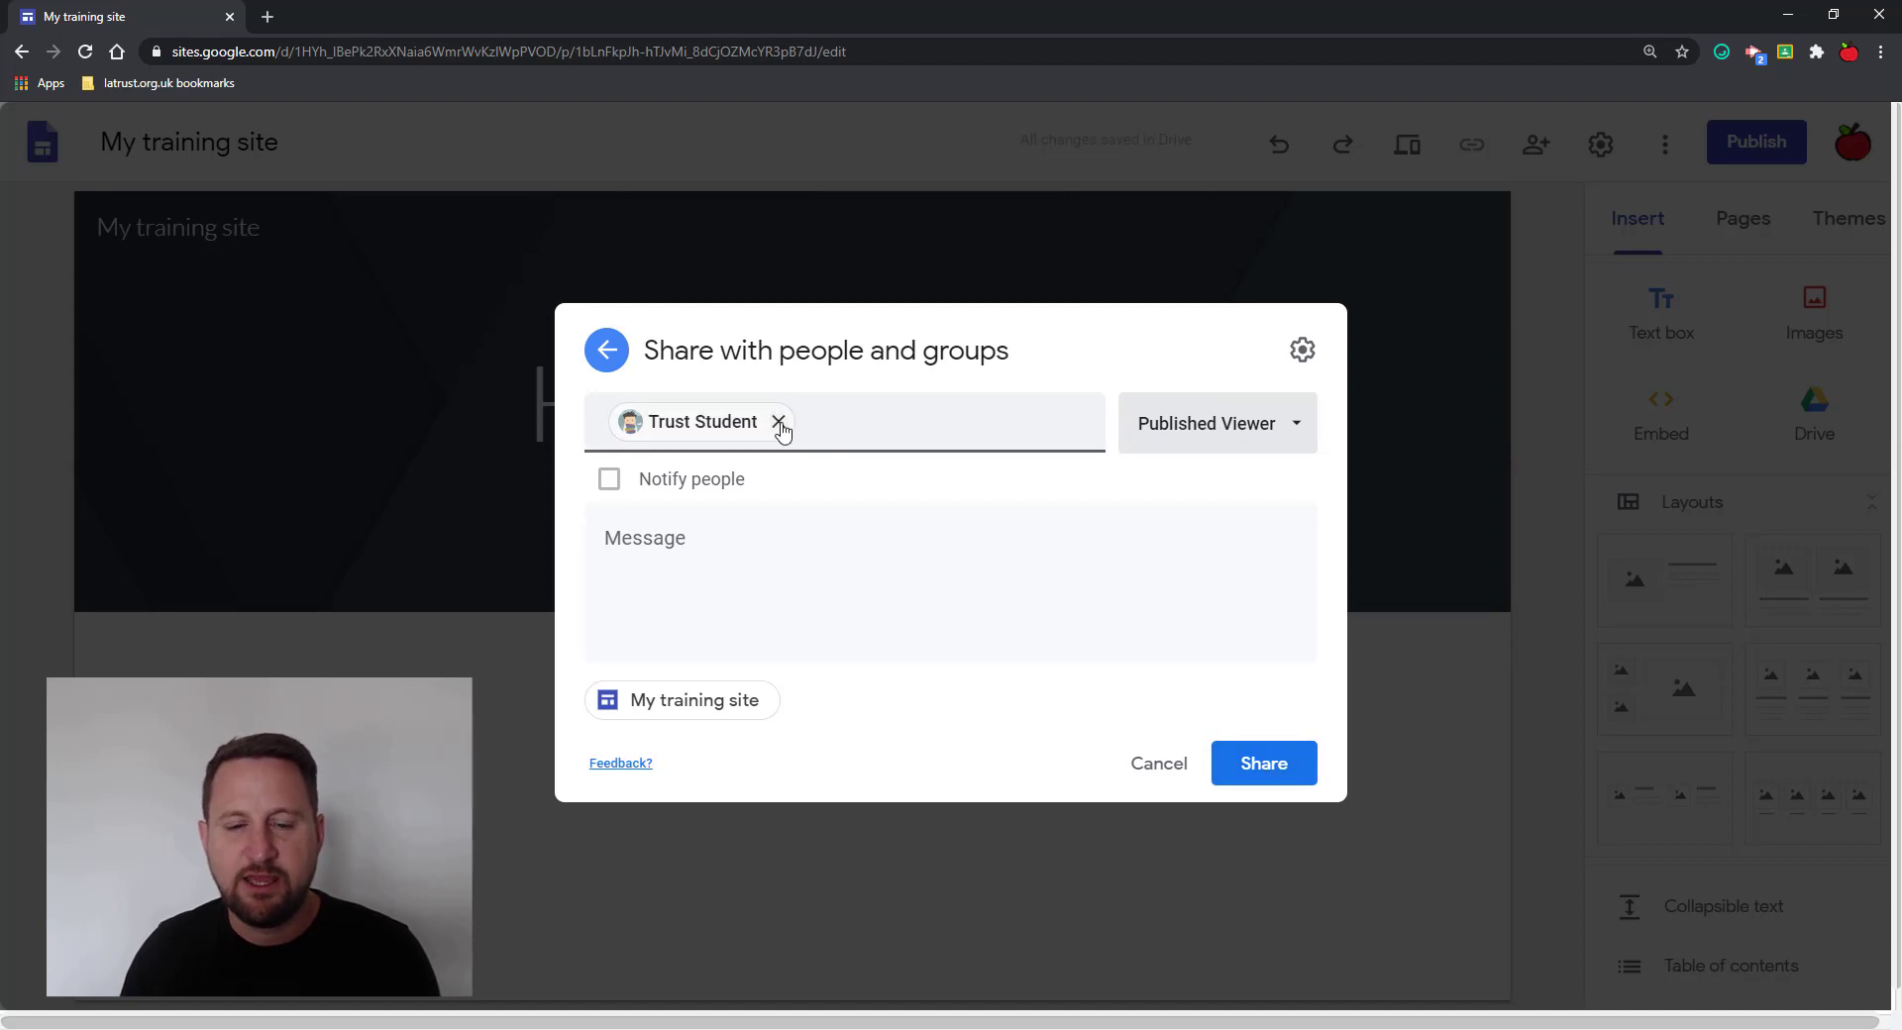
mouse_move(782, 428)
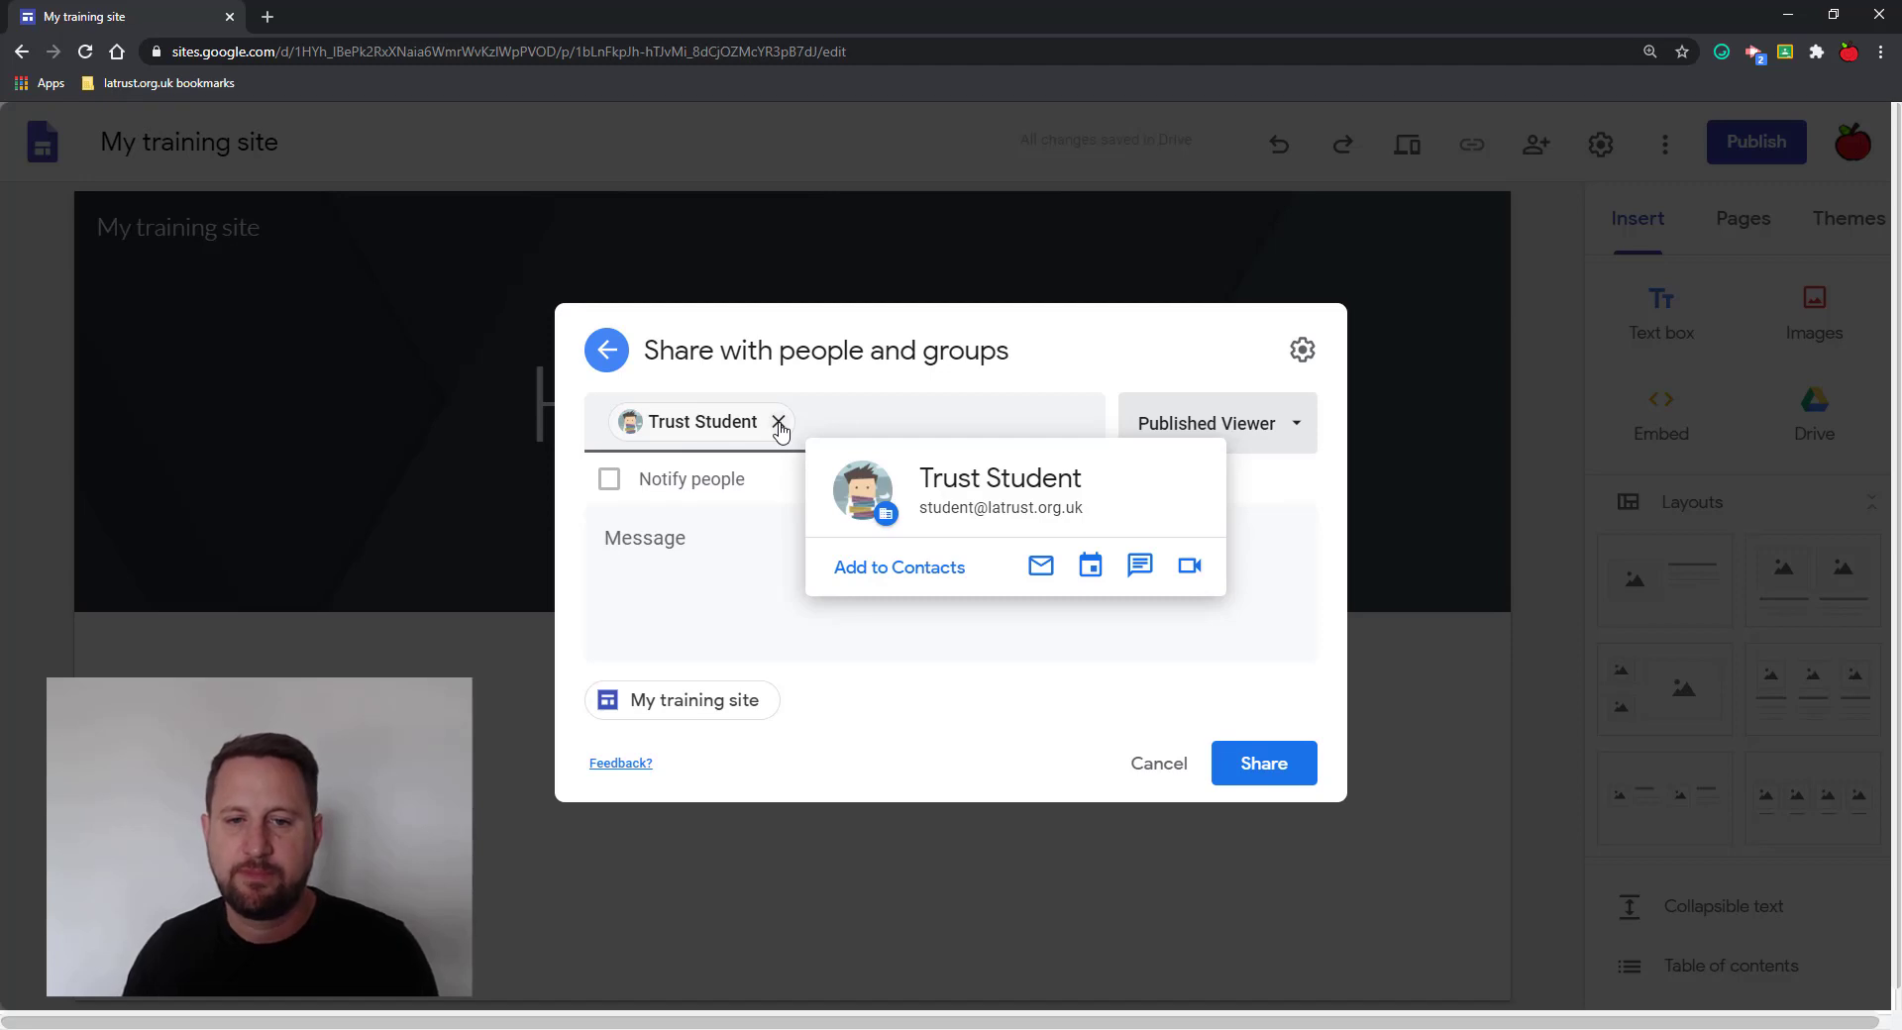
left_click(780, 424)
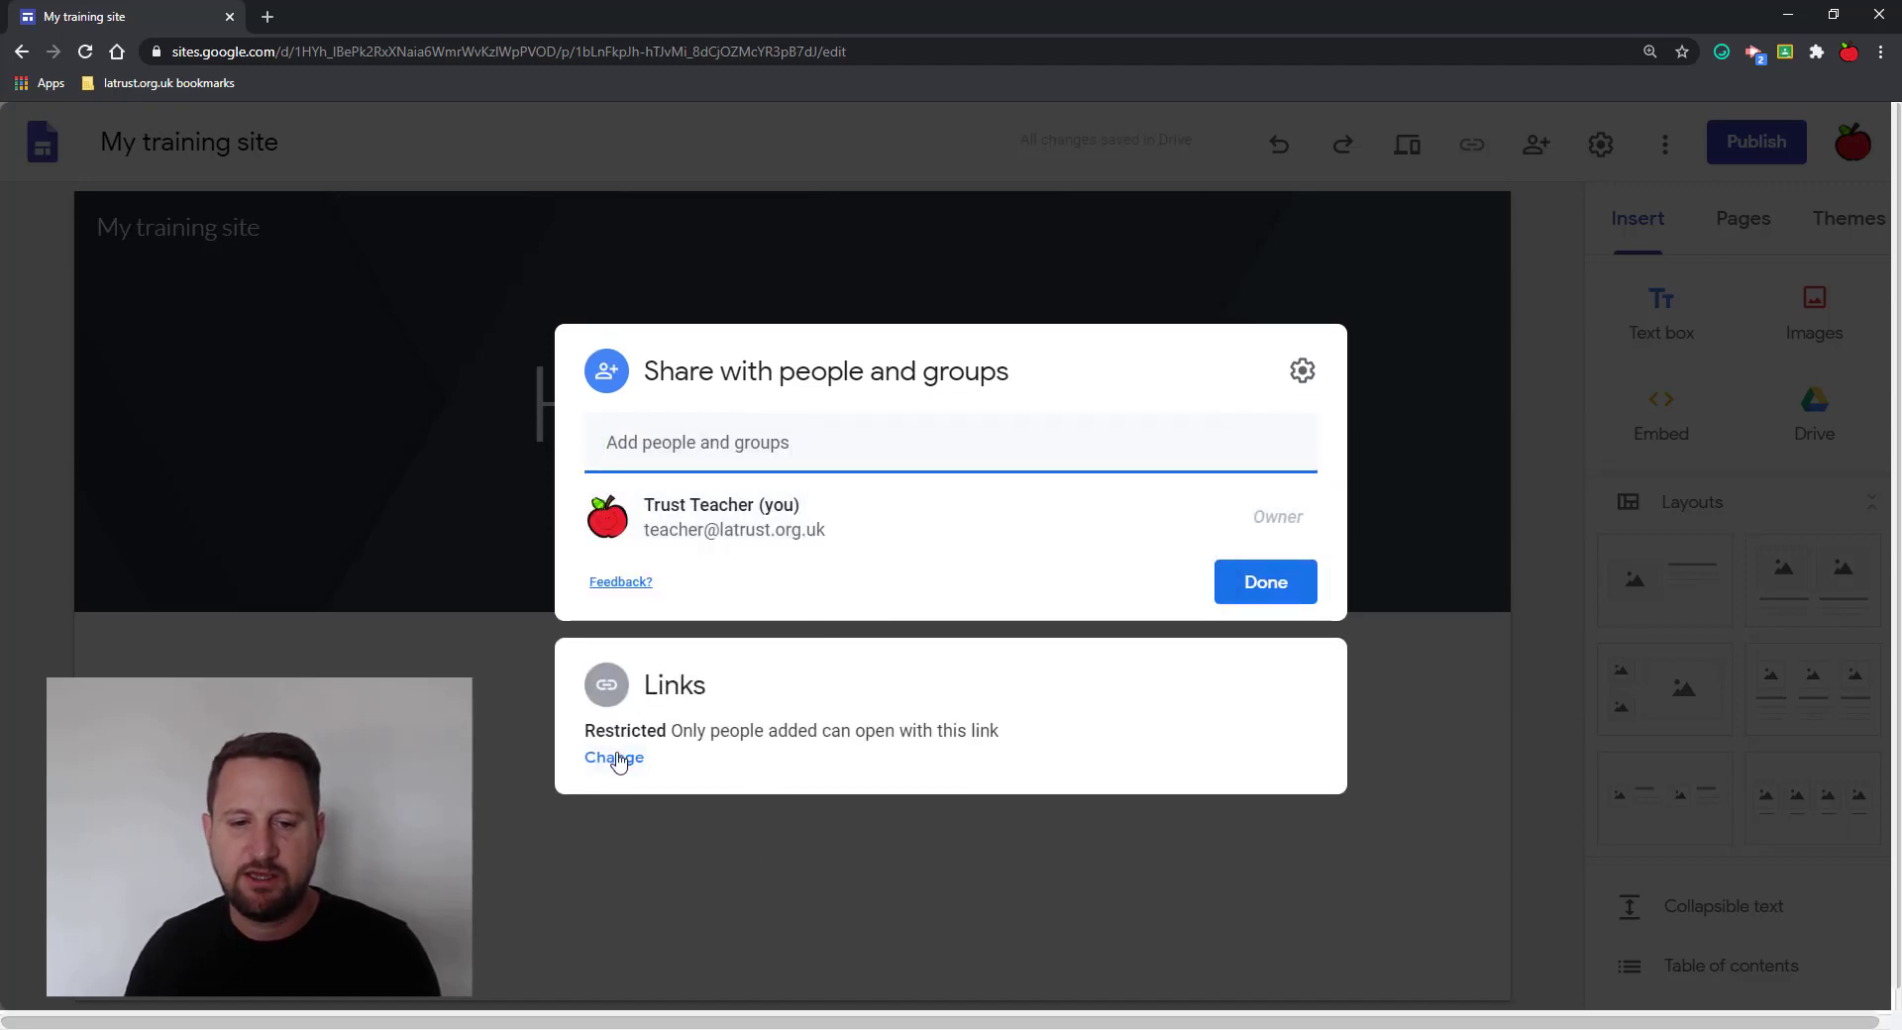
Set the published site's link access to Public and finish the sharing settings
left_click(615, 758)
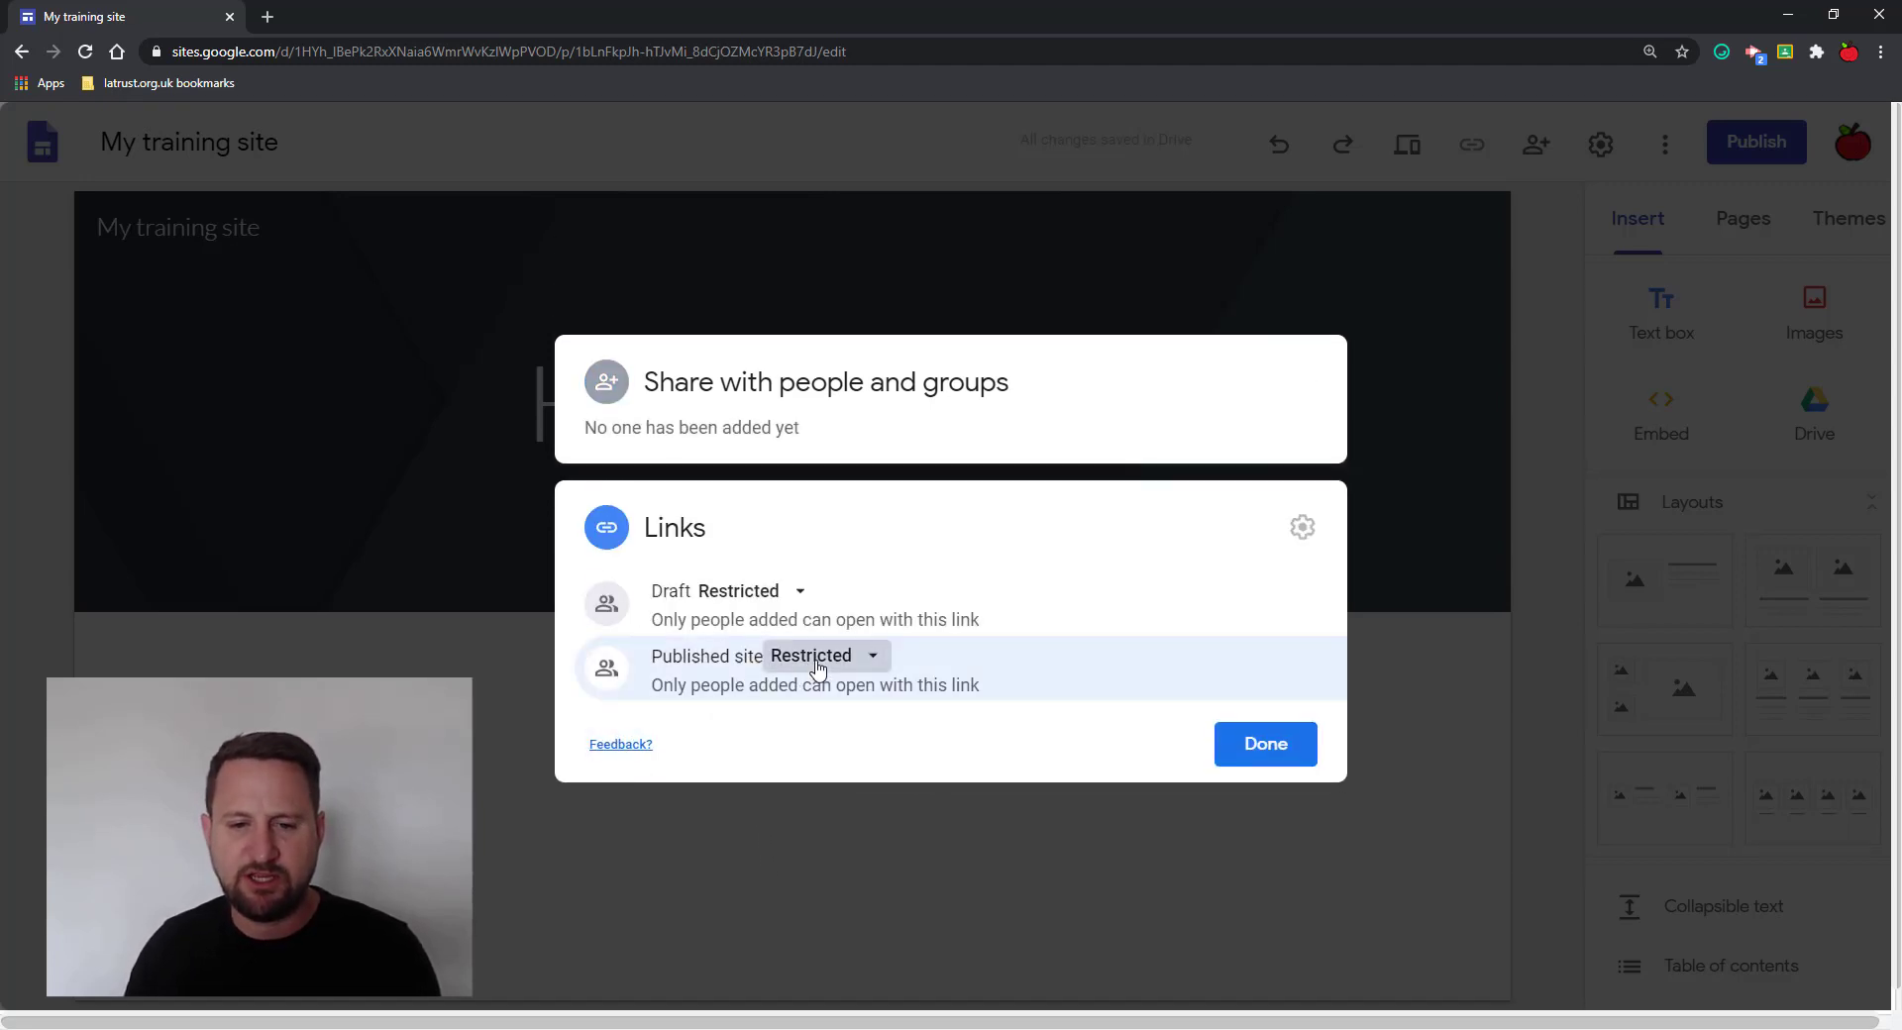
left_click(817, 659)
left_click(876, 840)
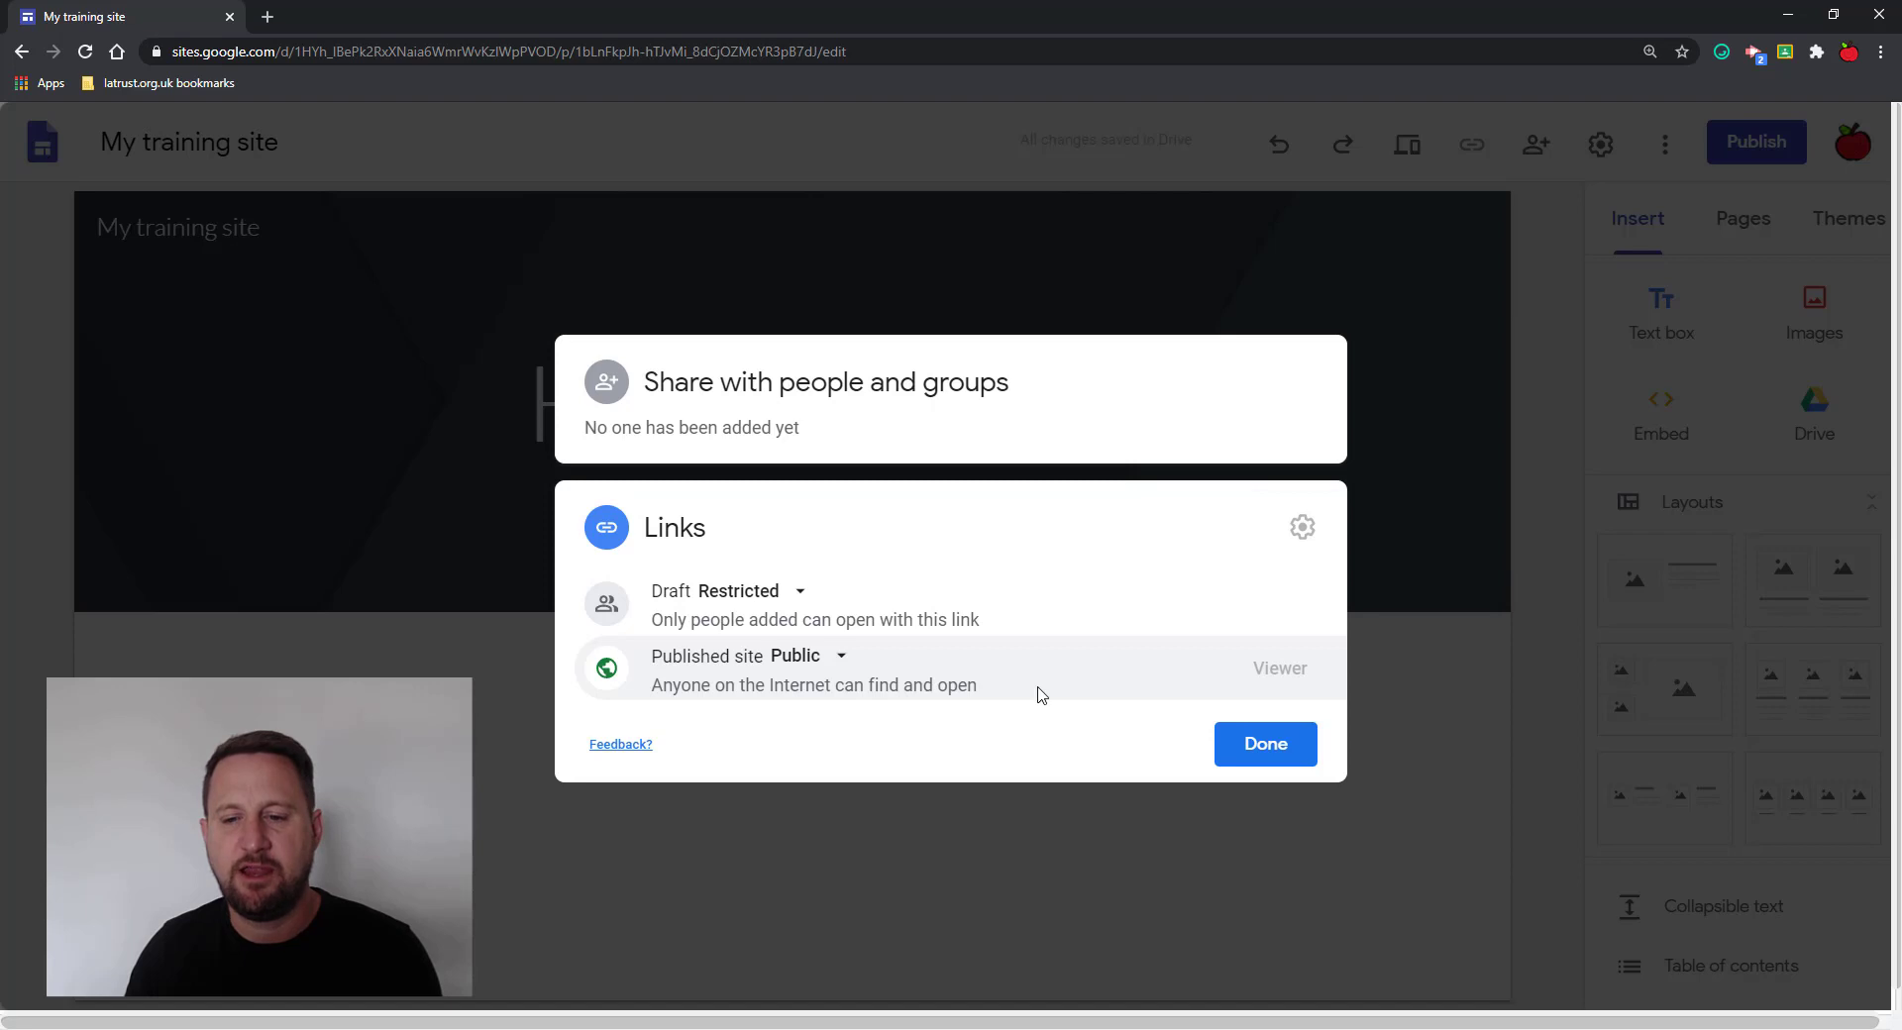
left_click(1261, 759)
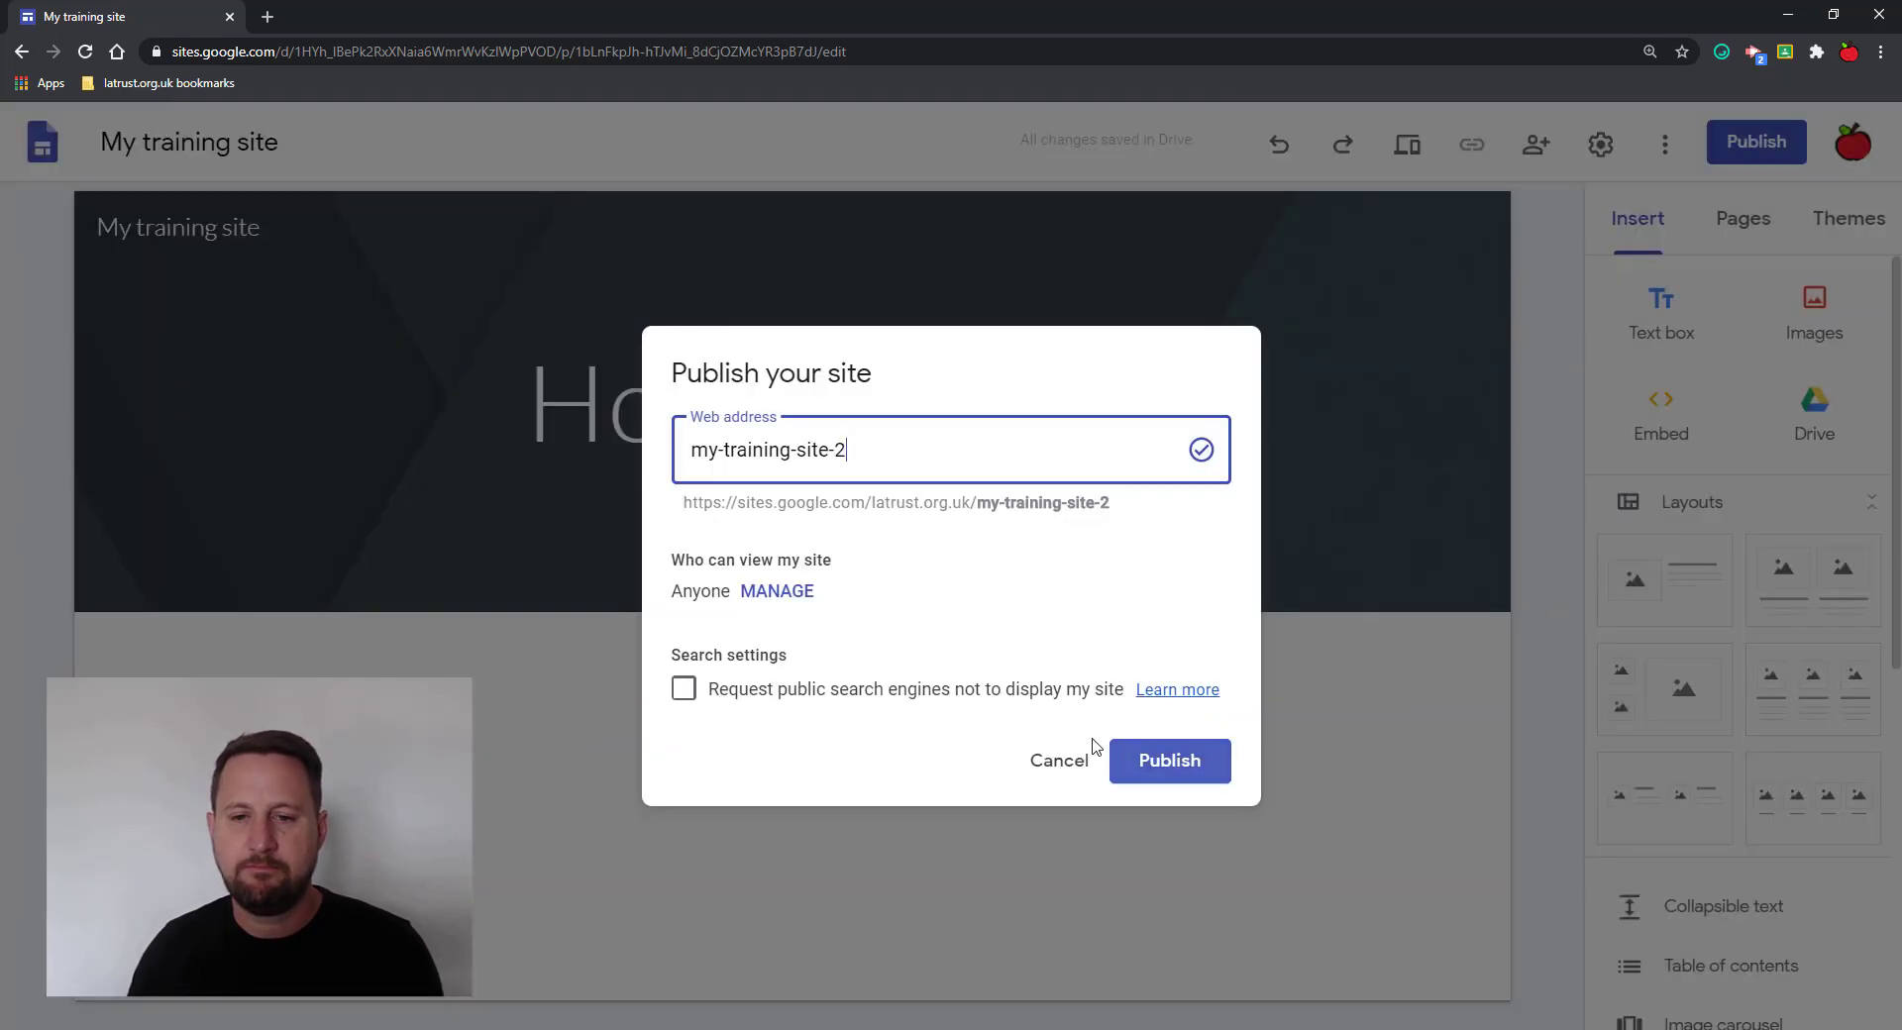
Request that public search engines not display the site, and publish it
left_click(684, 693)
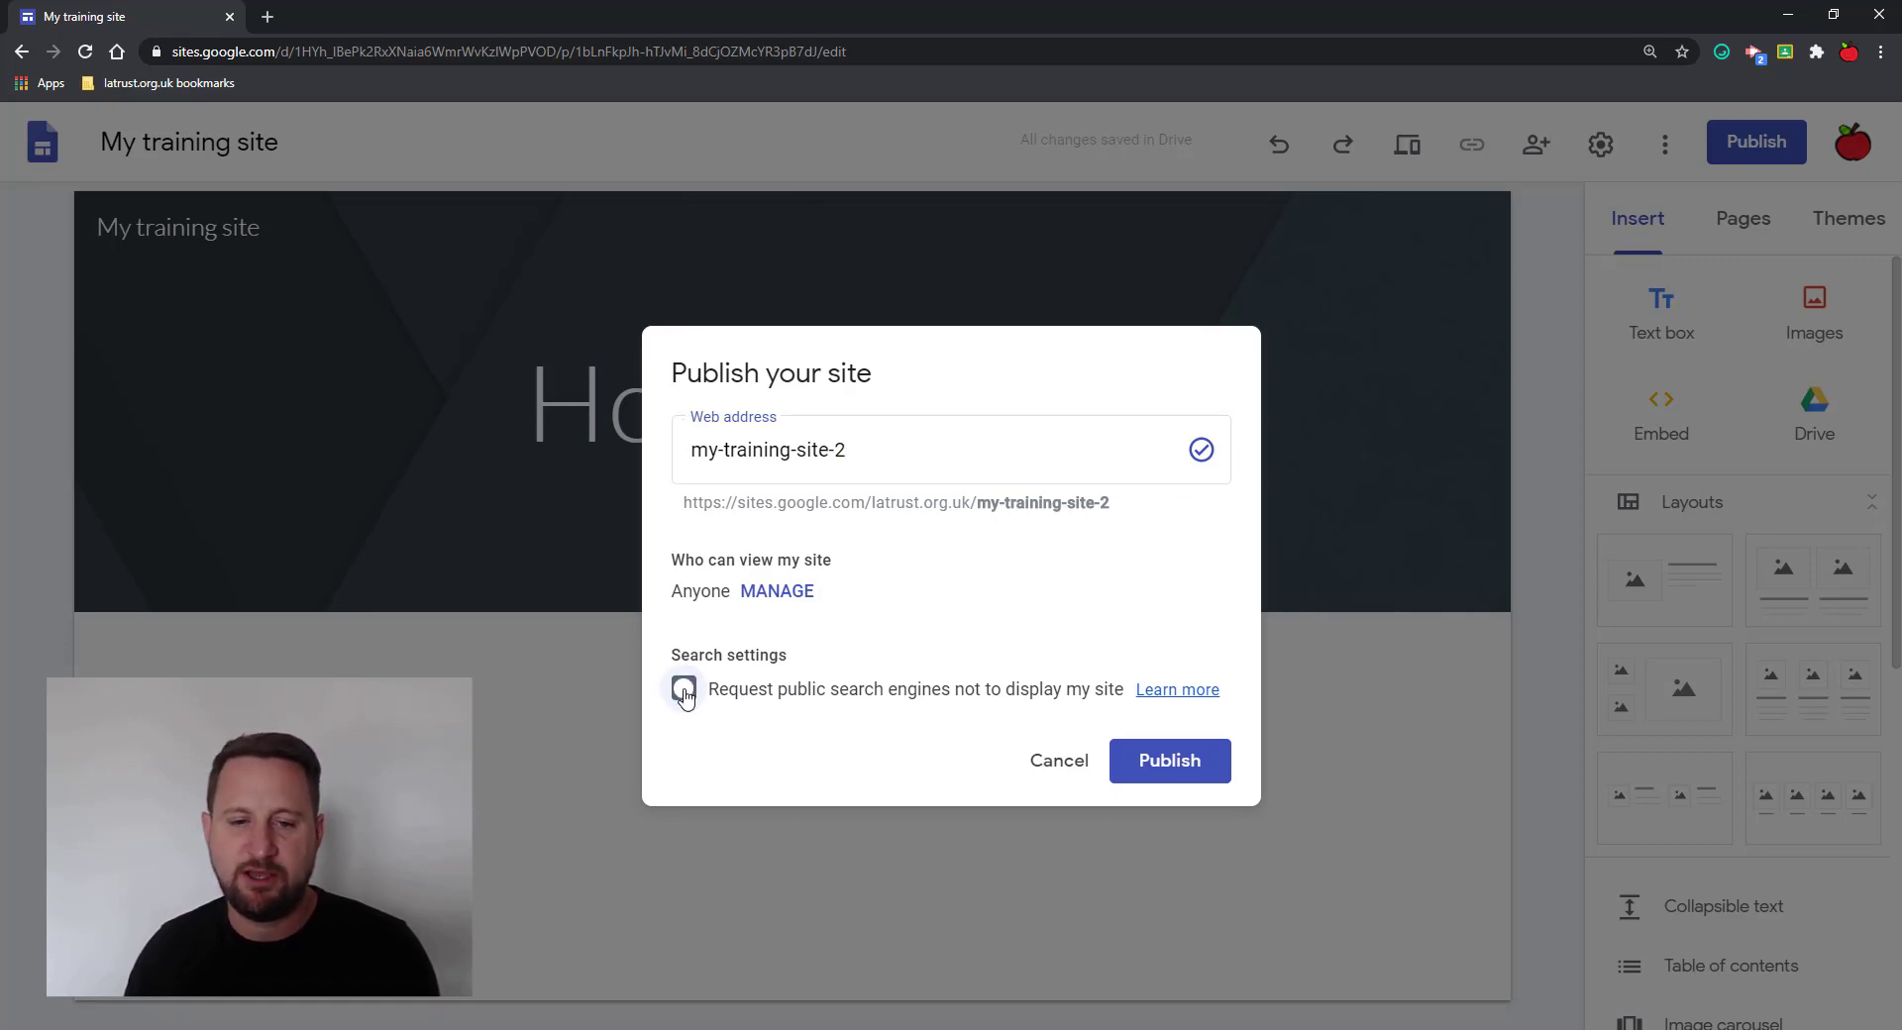
left_click(1199, 765)
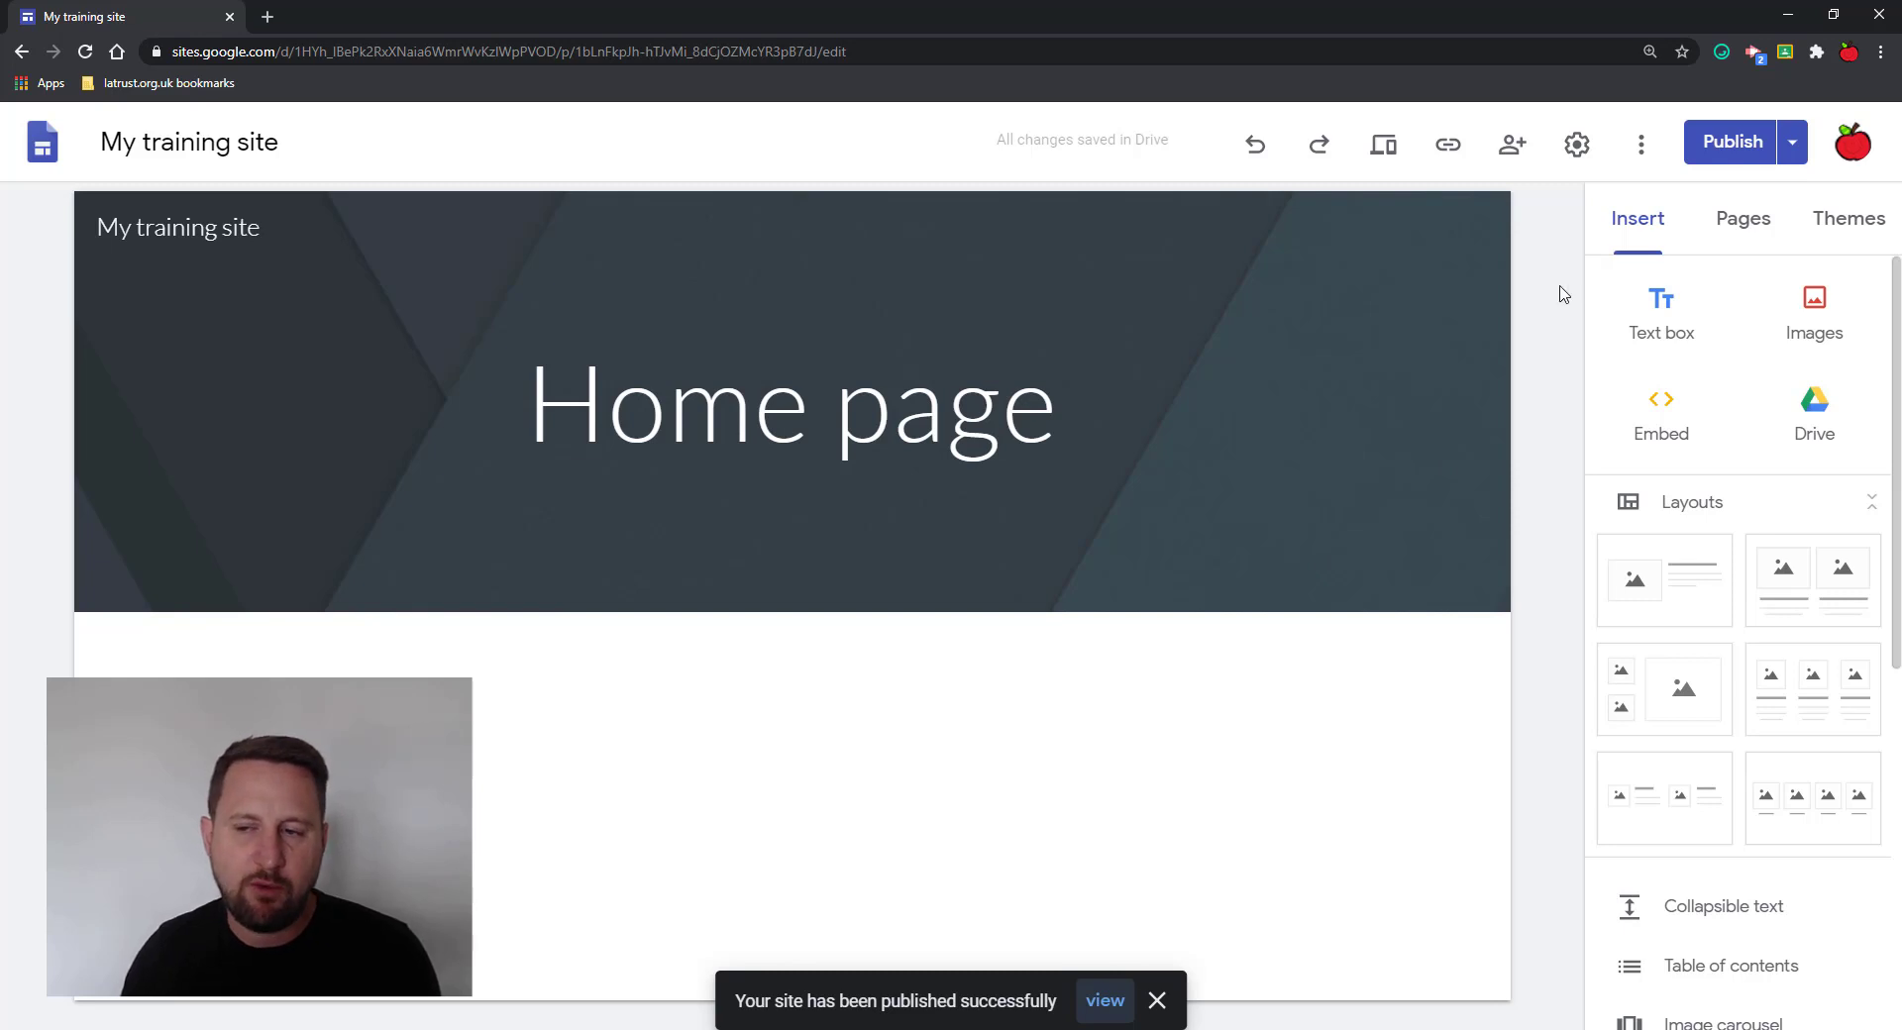
Review the published site's web address, search and change-review options in the publish settings, and leave them without saving
left_click(1793, 153)
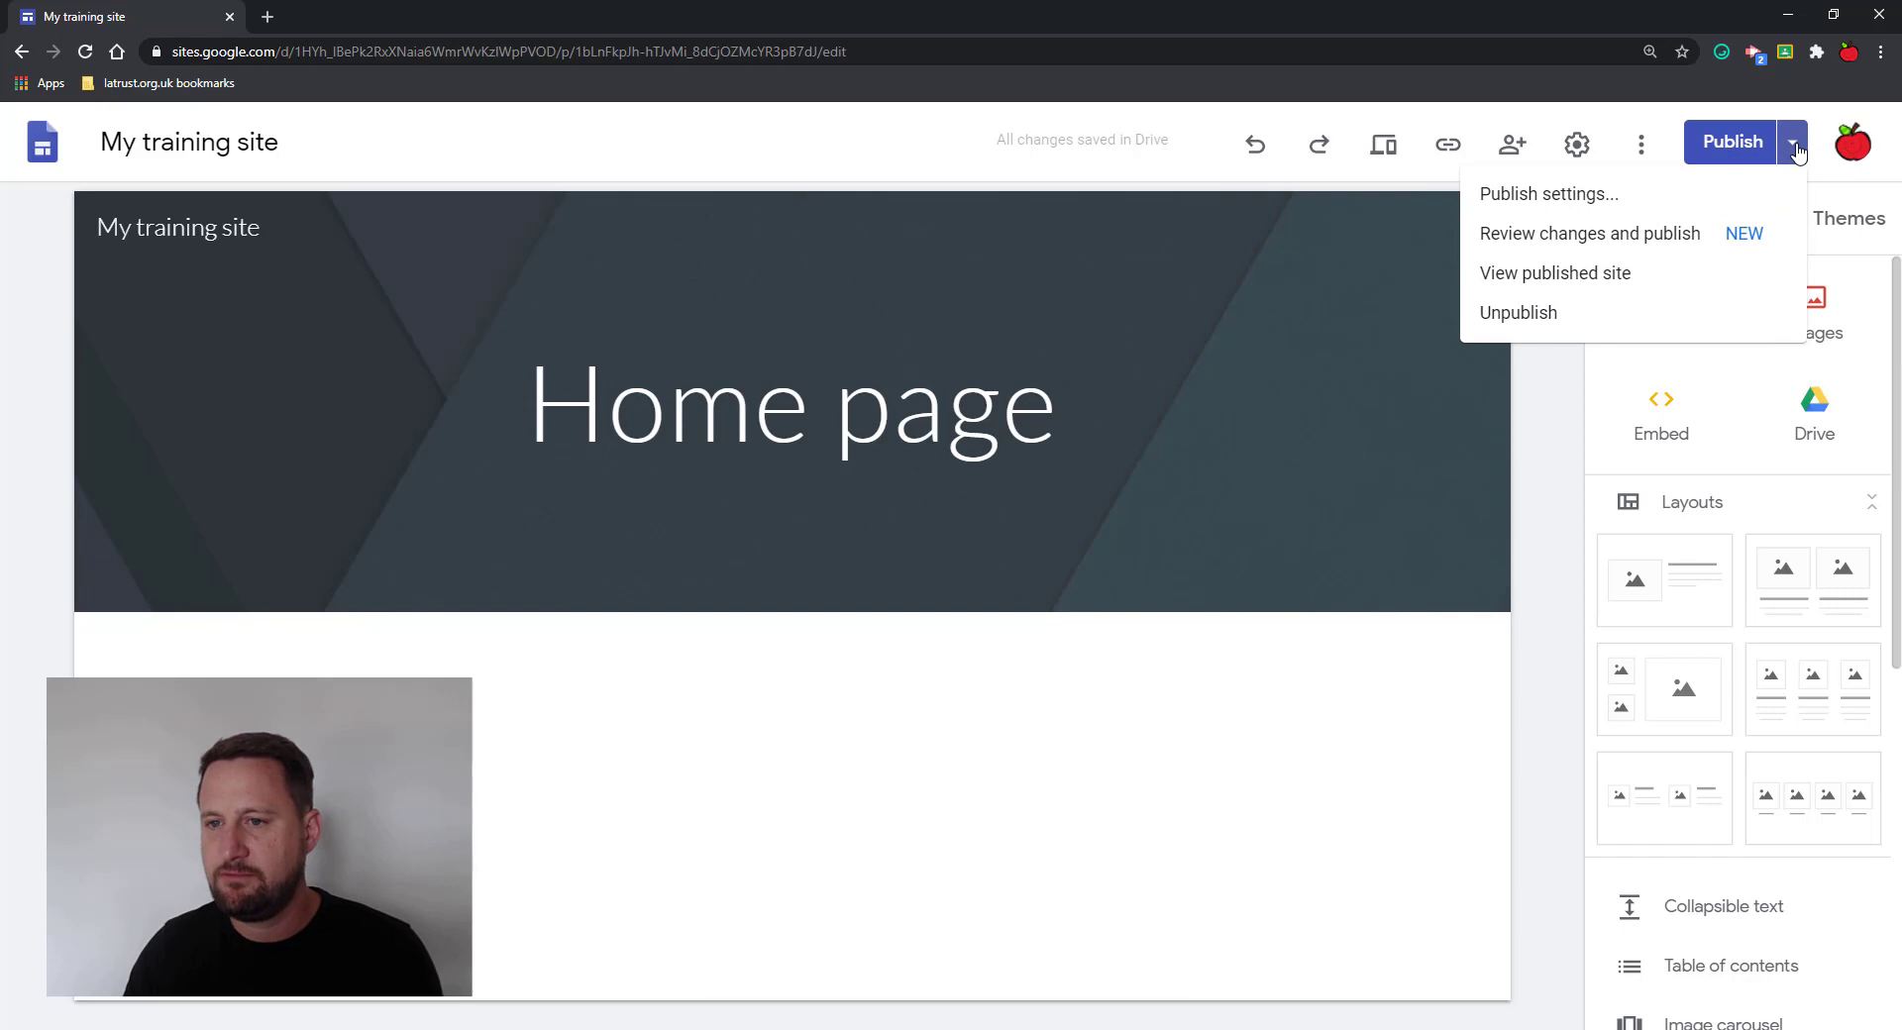
left_click(1627, 194)
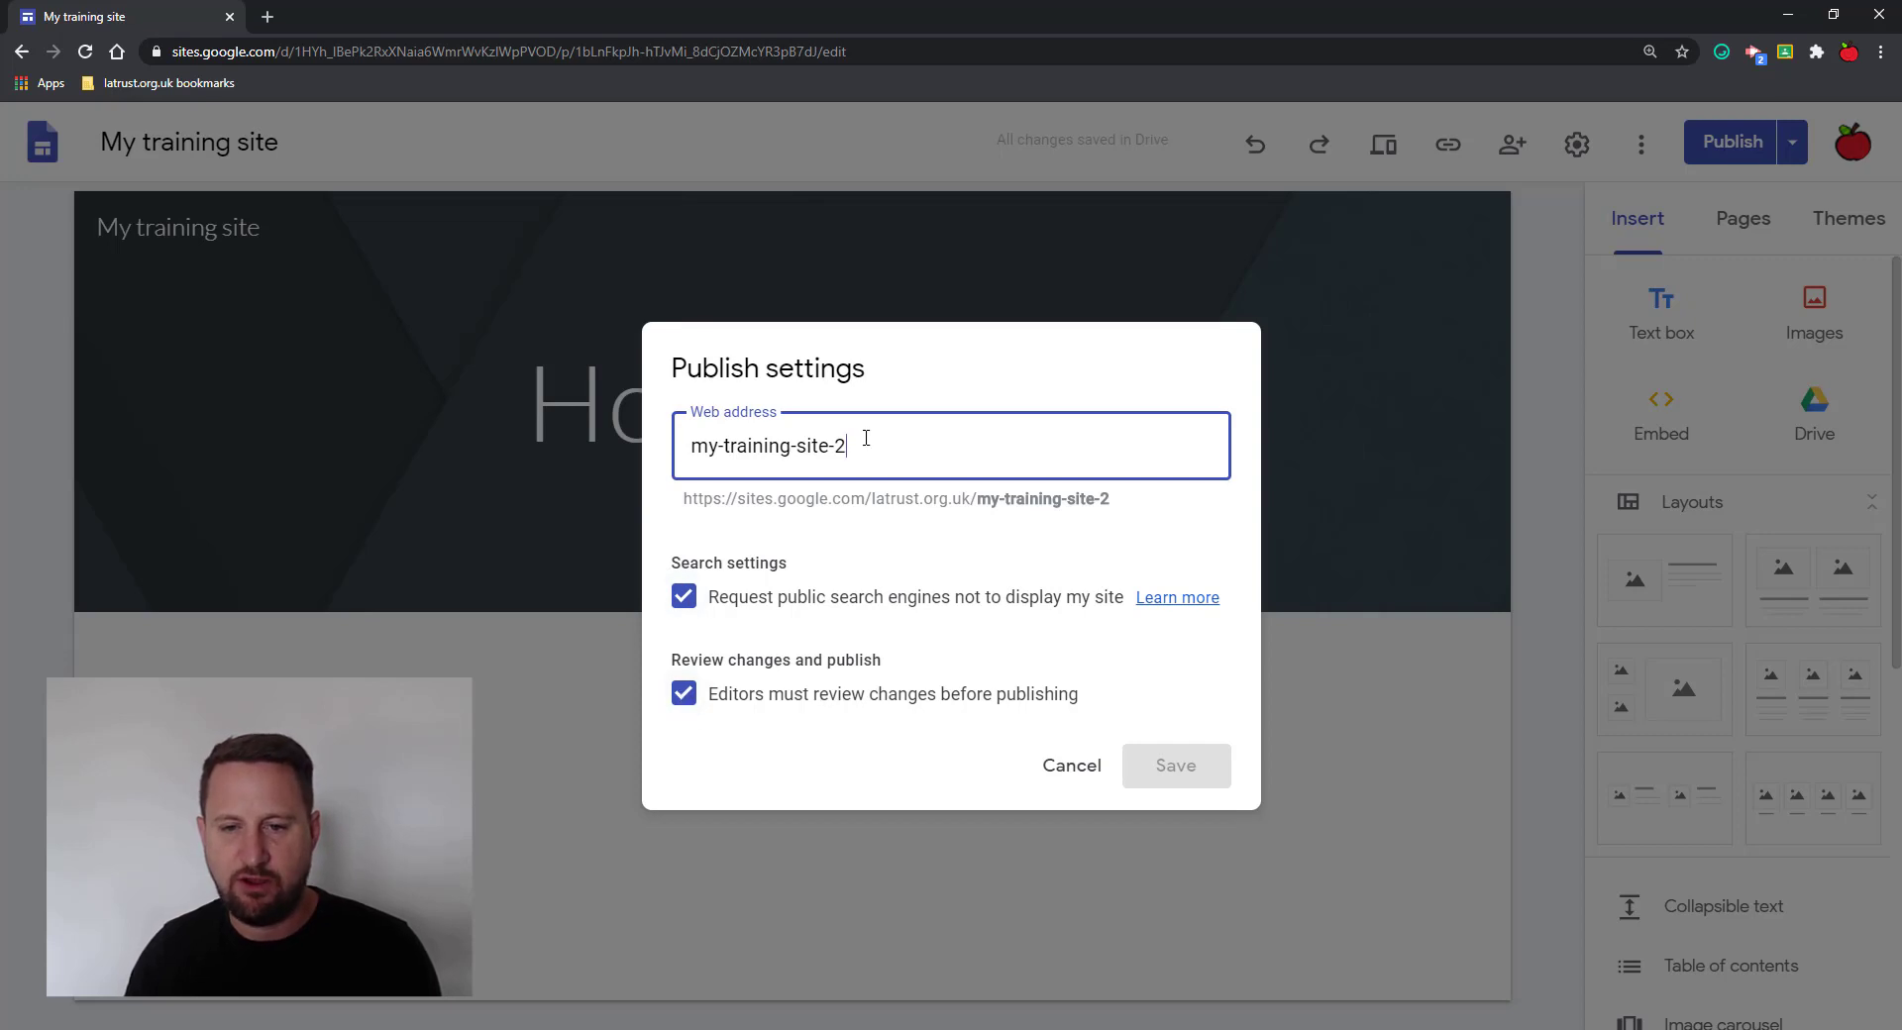
left_click(1071, 776)
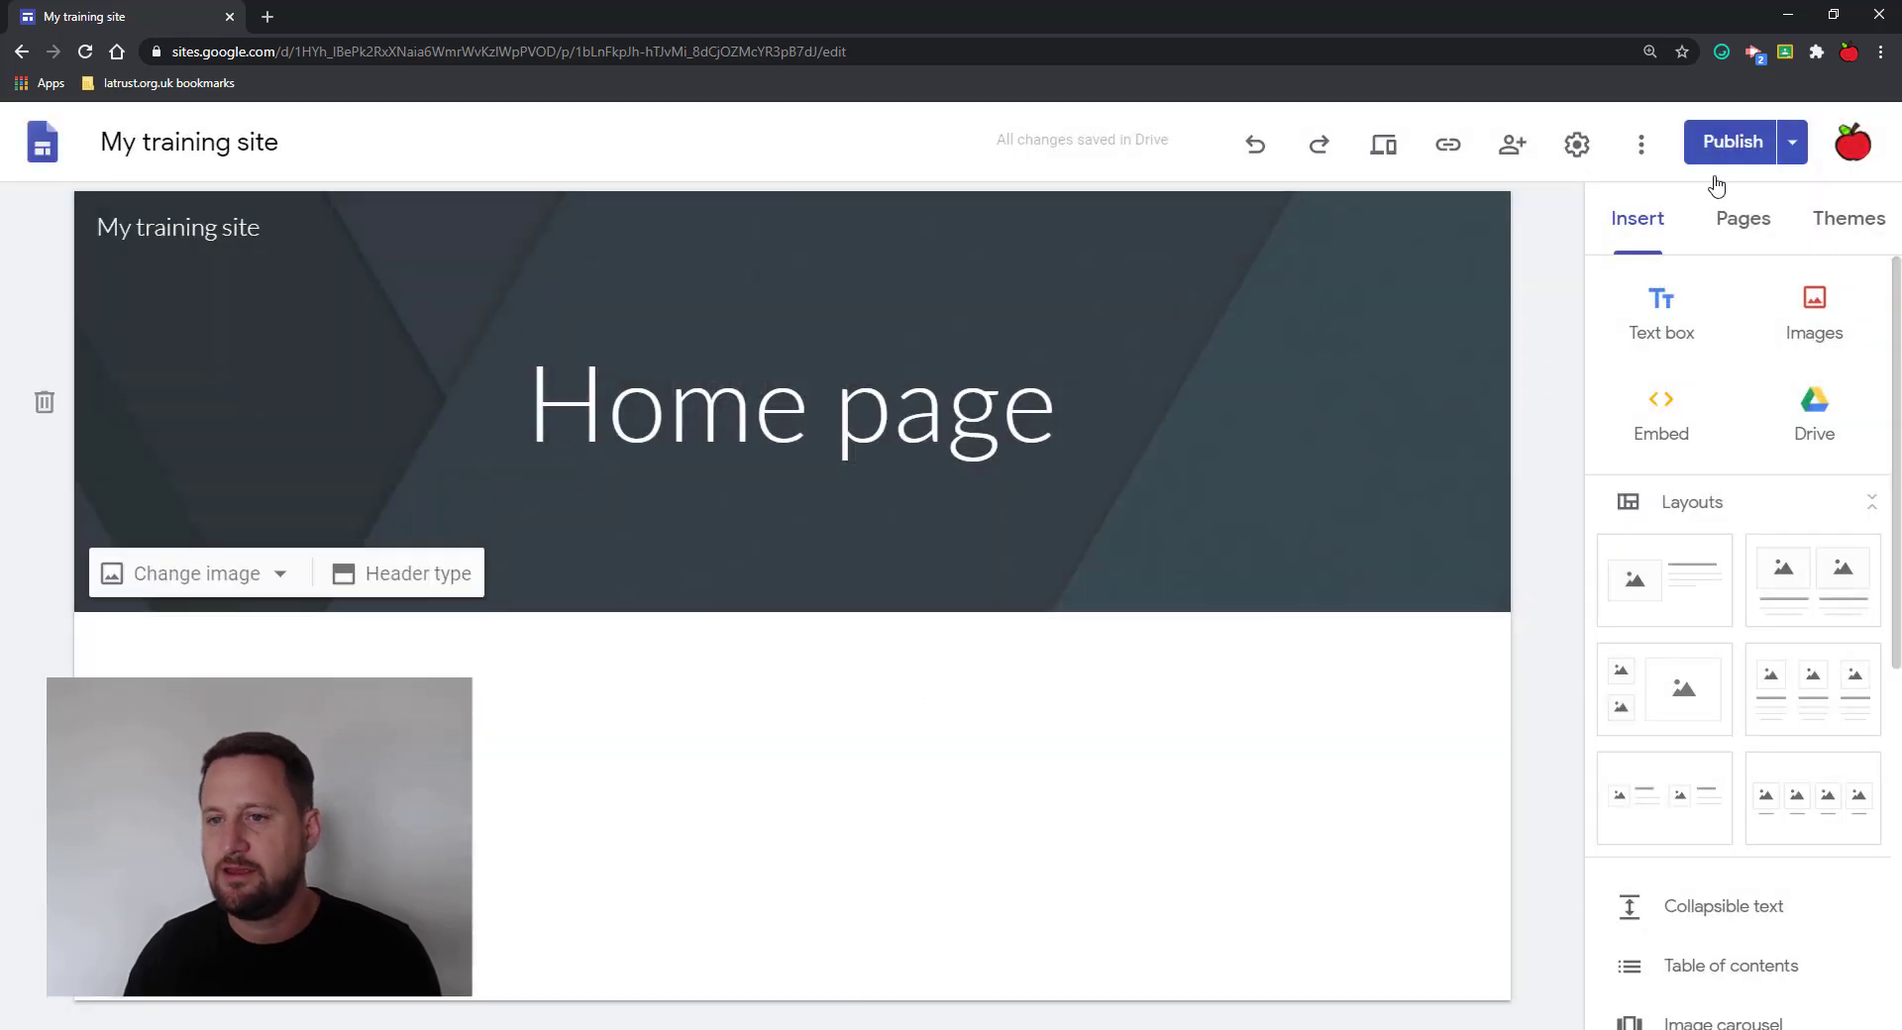
Change the published site's link access to Leigh Academies Trust and finish the sharing settings
left_click(1513, 148)
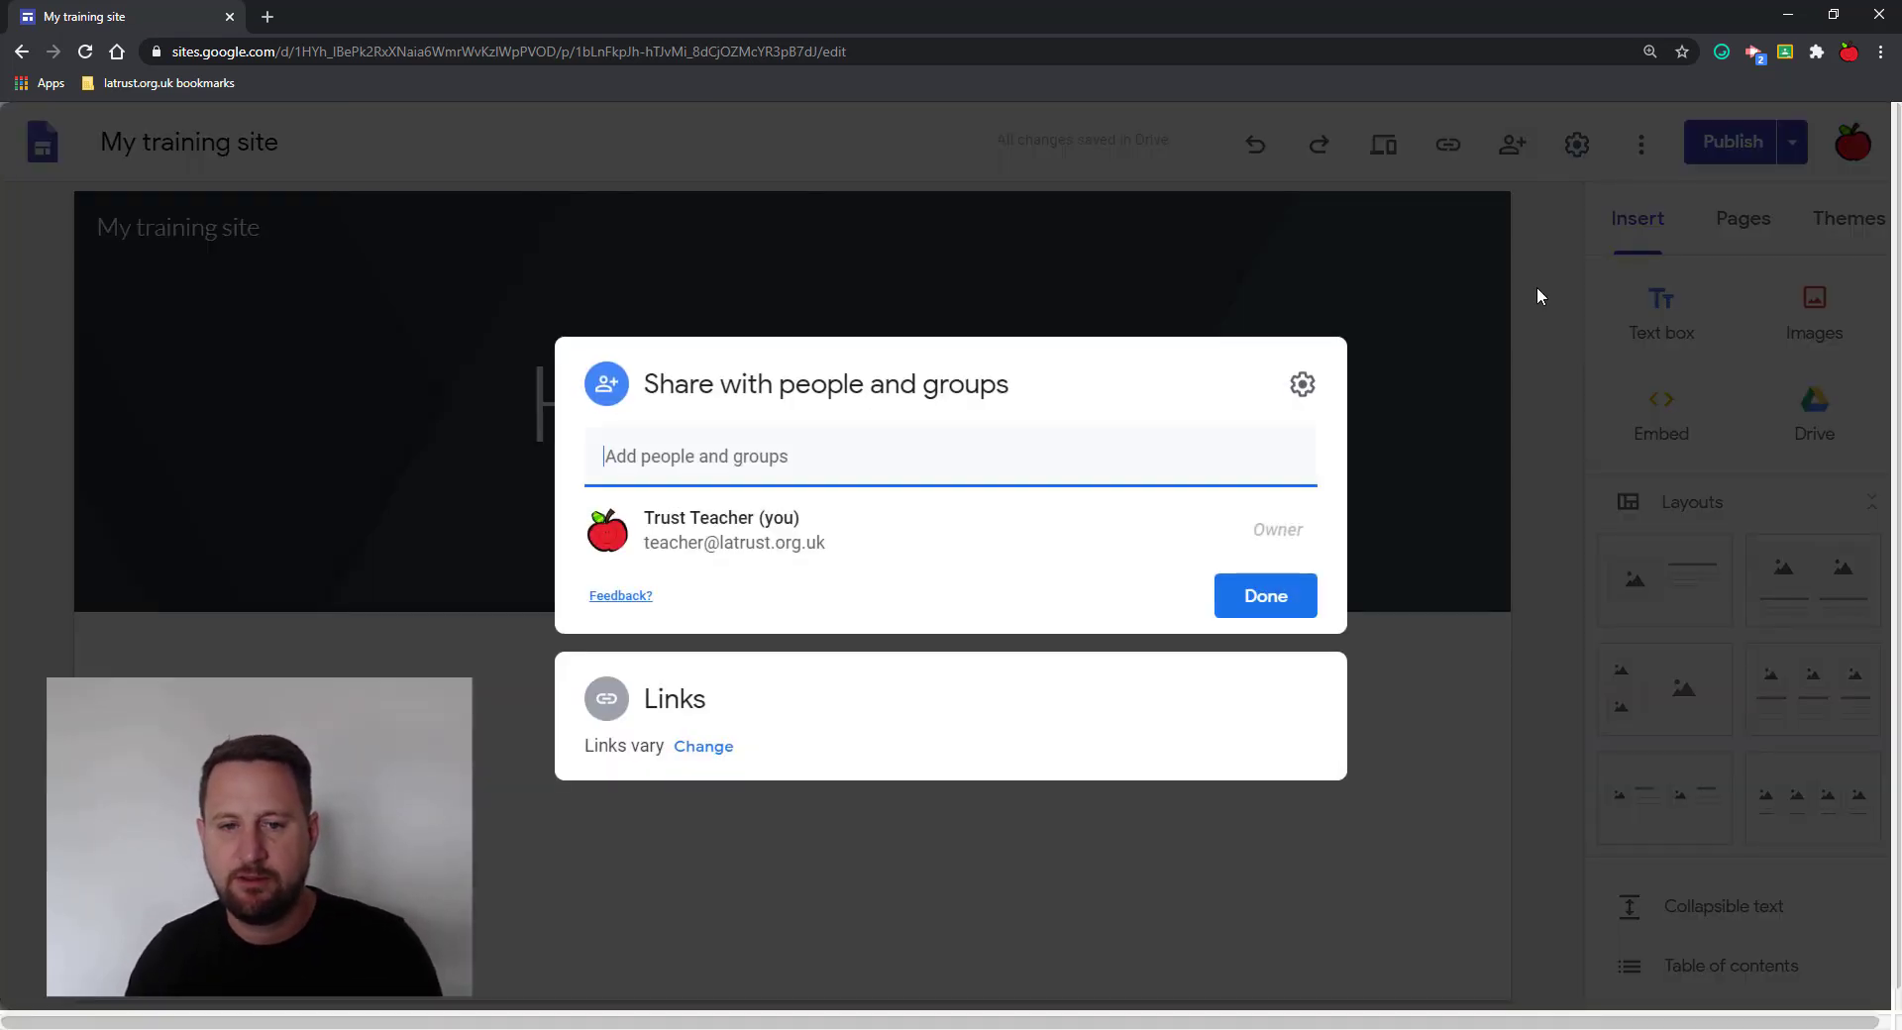
left_click(702, 749)
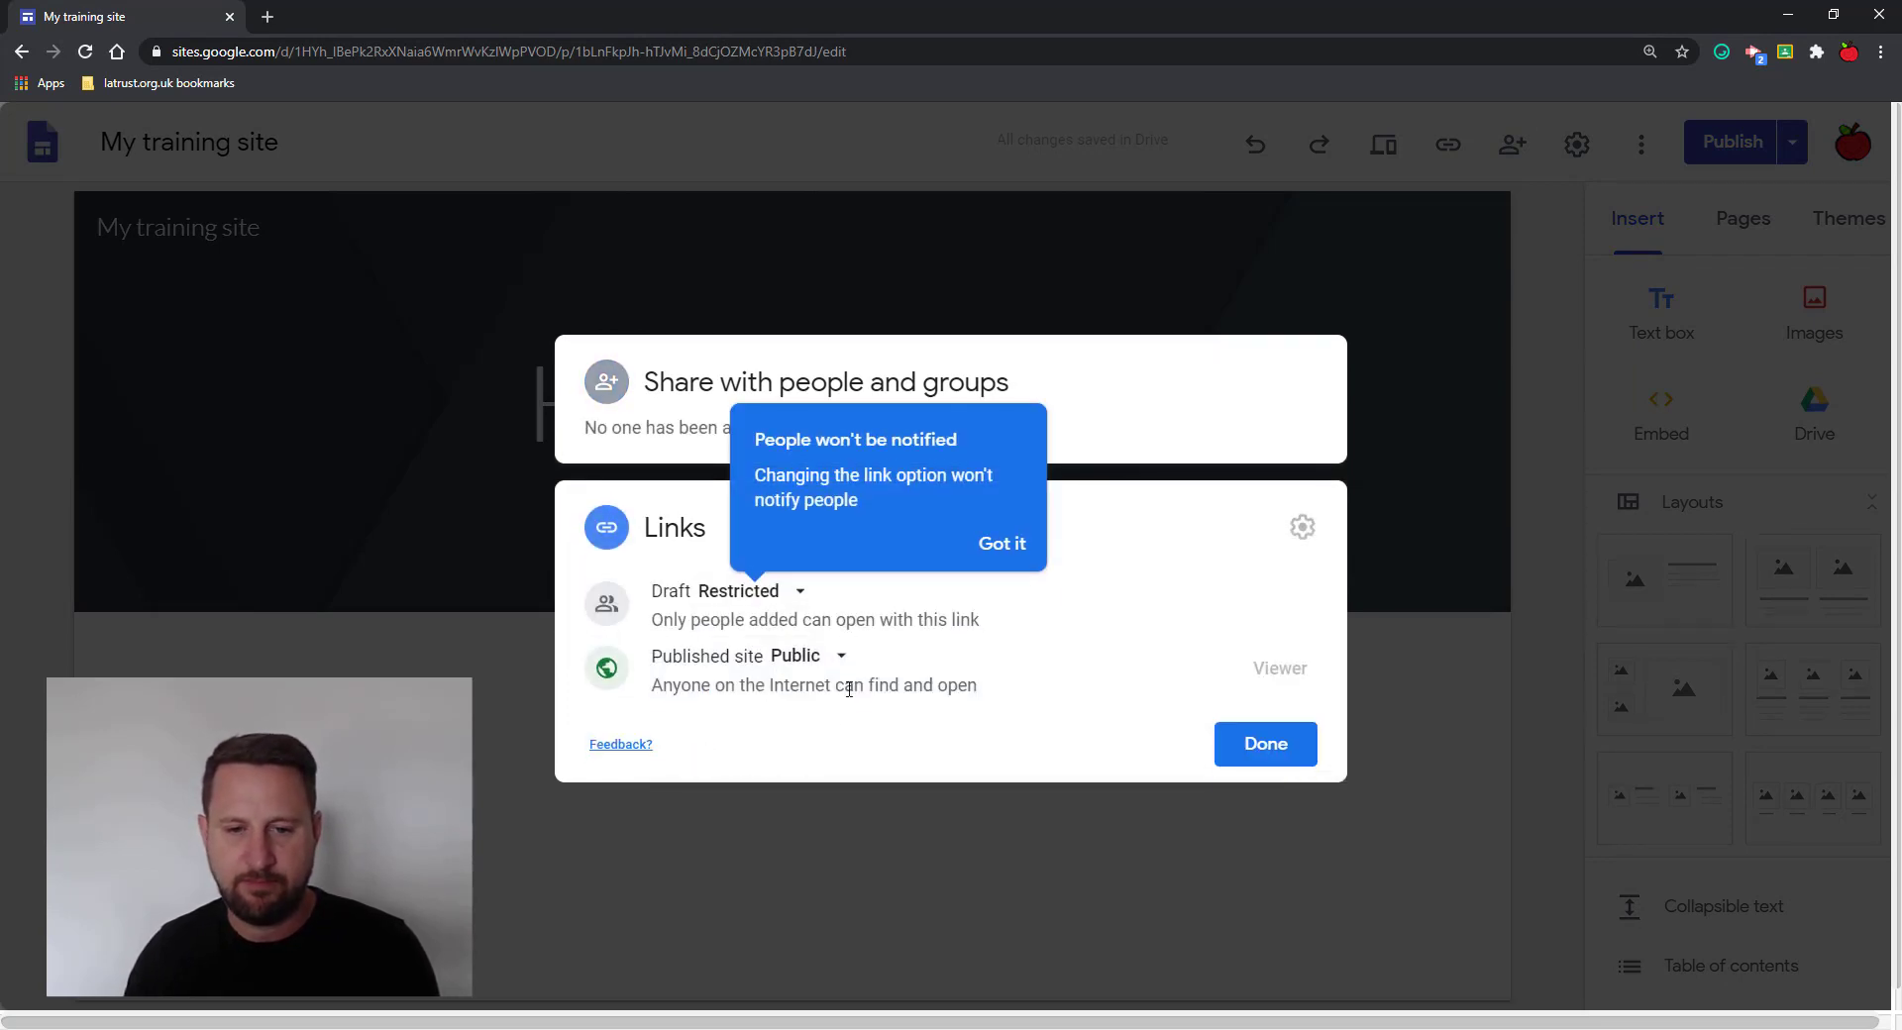
left_click(804, 662)
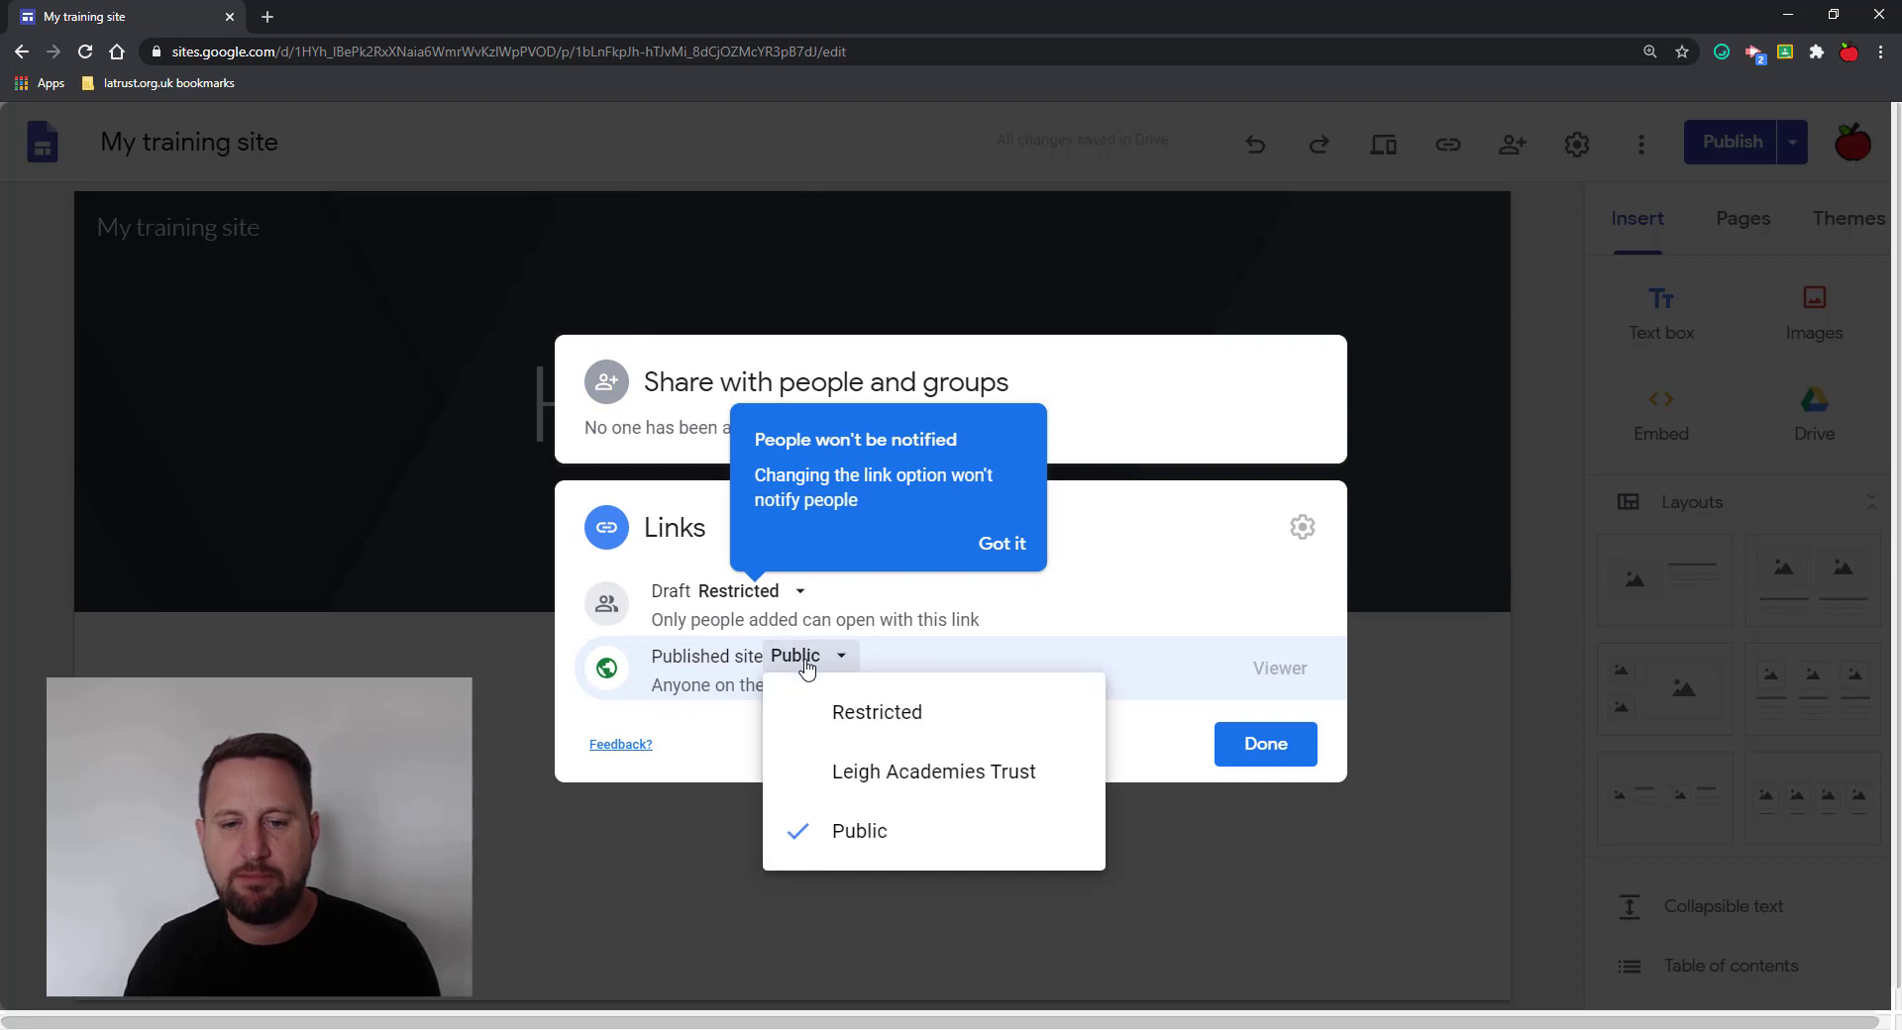
left_click(893, 783)
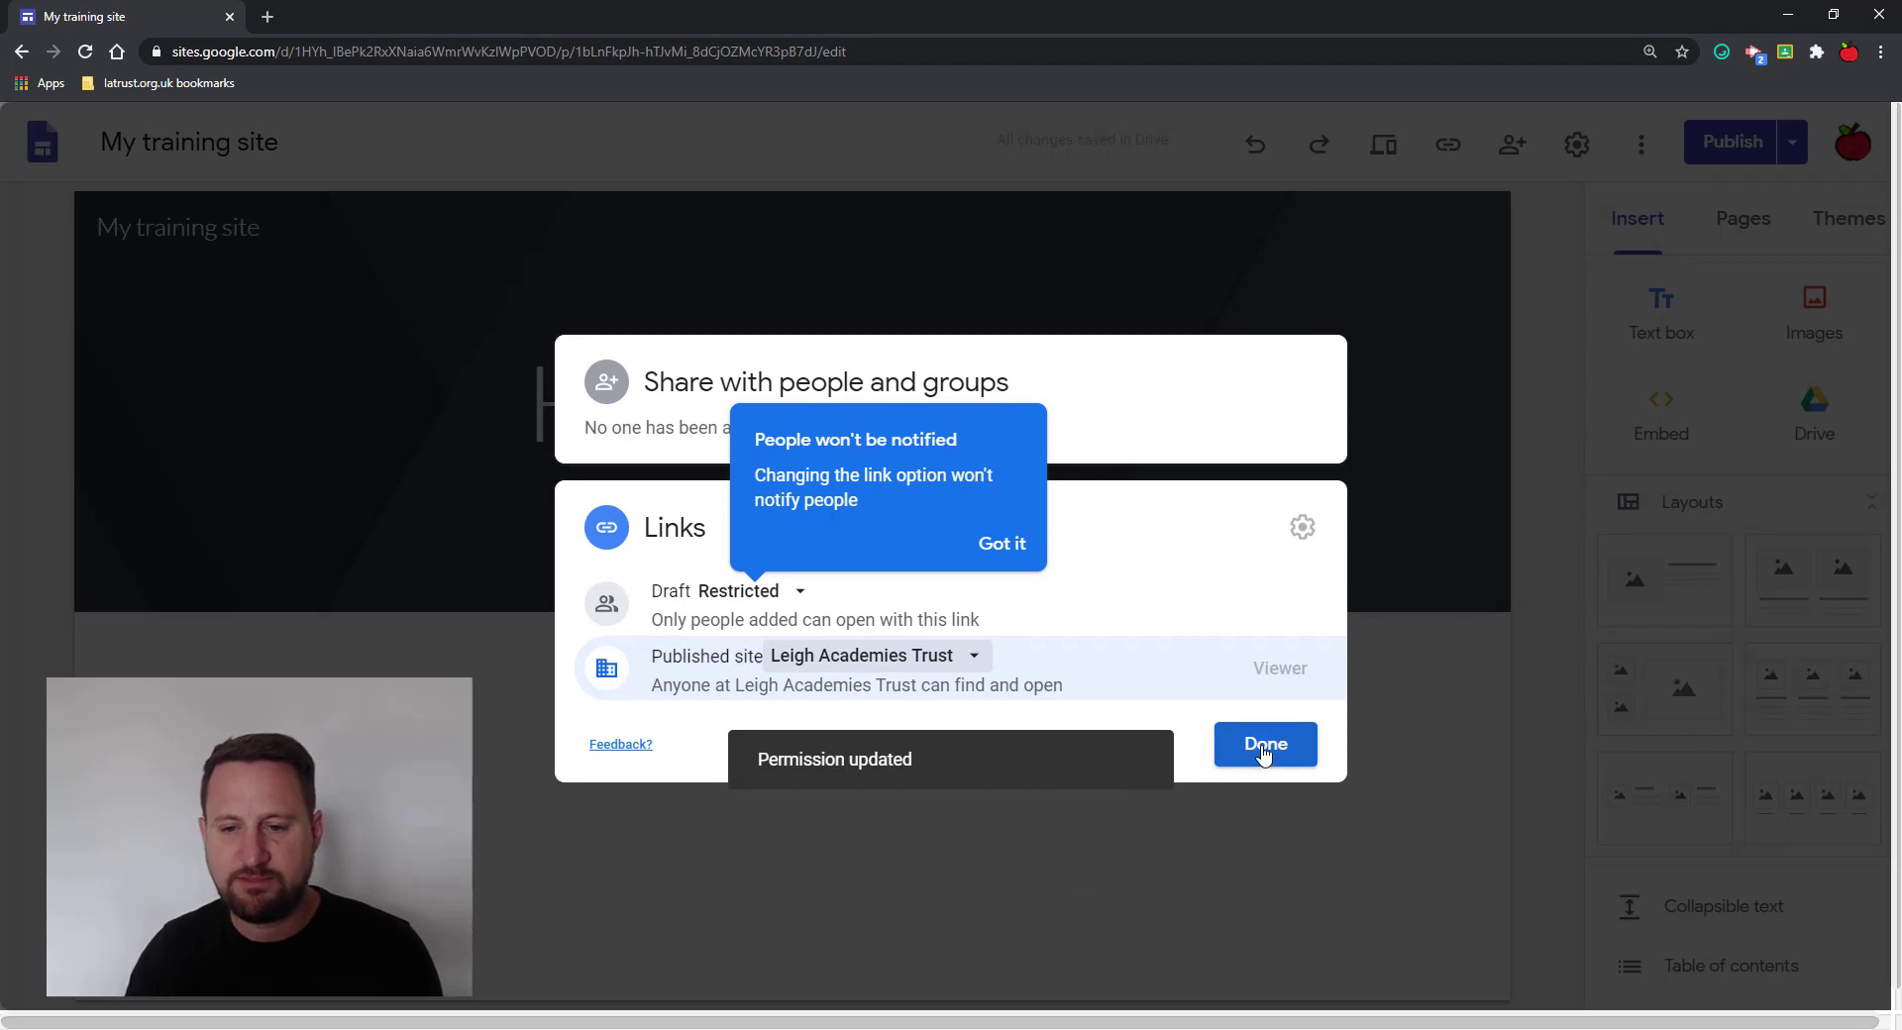
left_click(1263, 753)
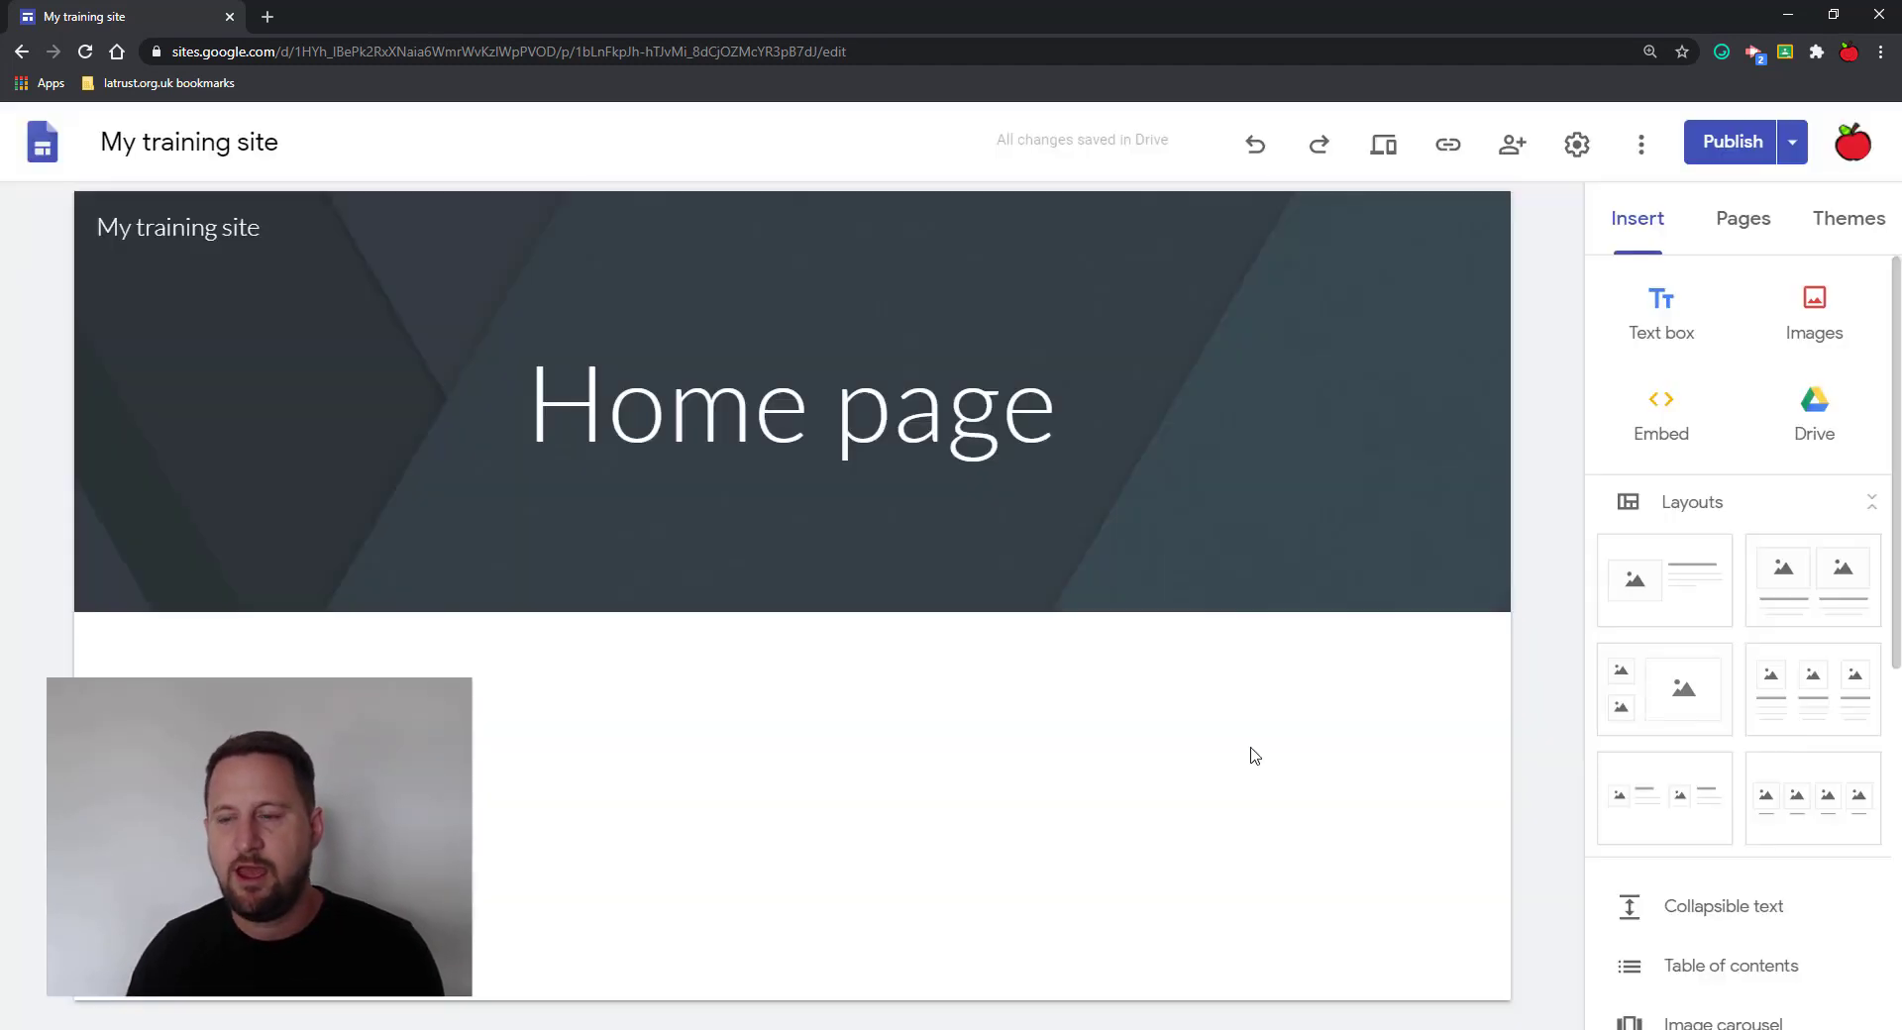
left_click(1792, 145)
left_click(1523, 421)
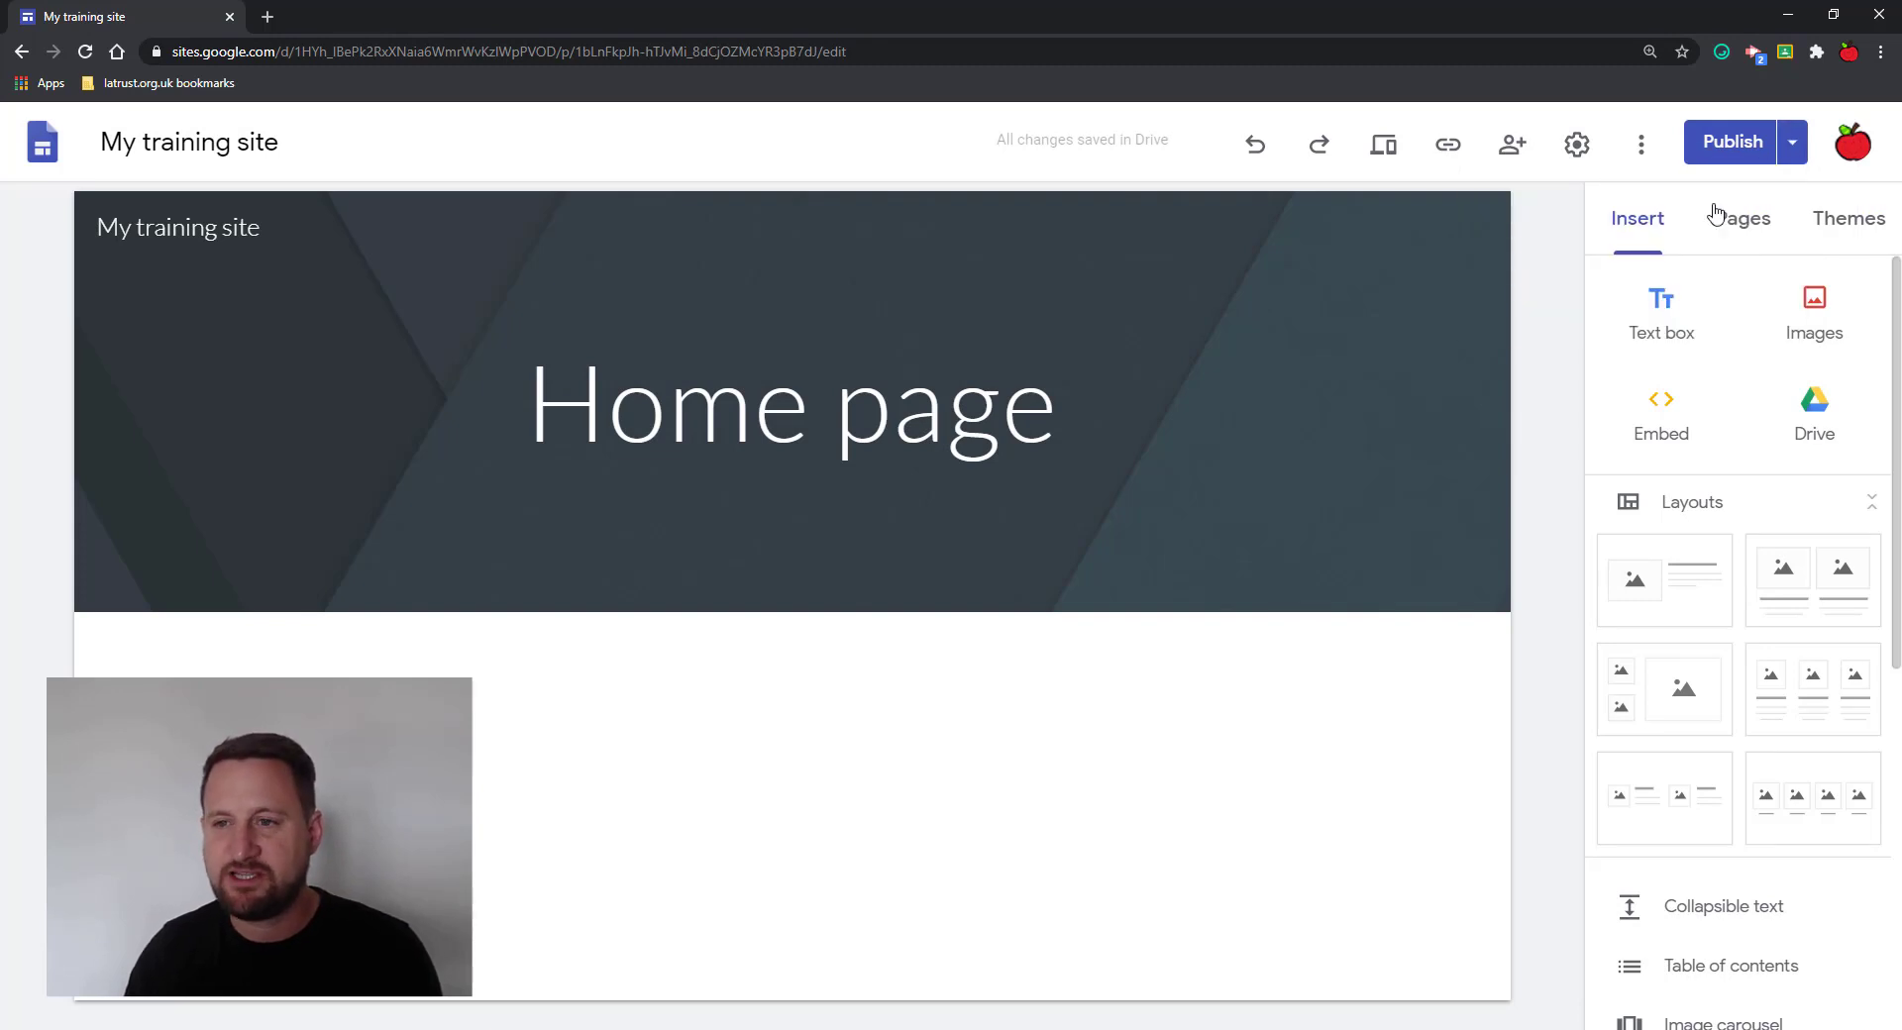
left_click(1792, 144)
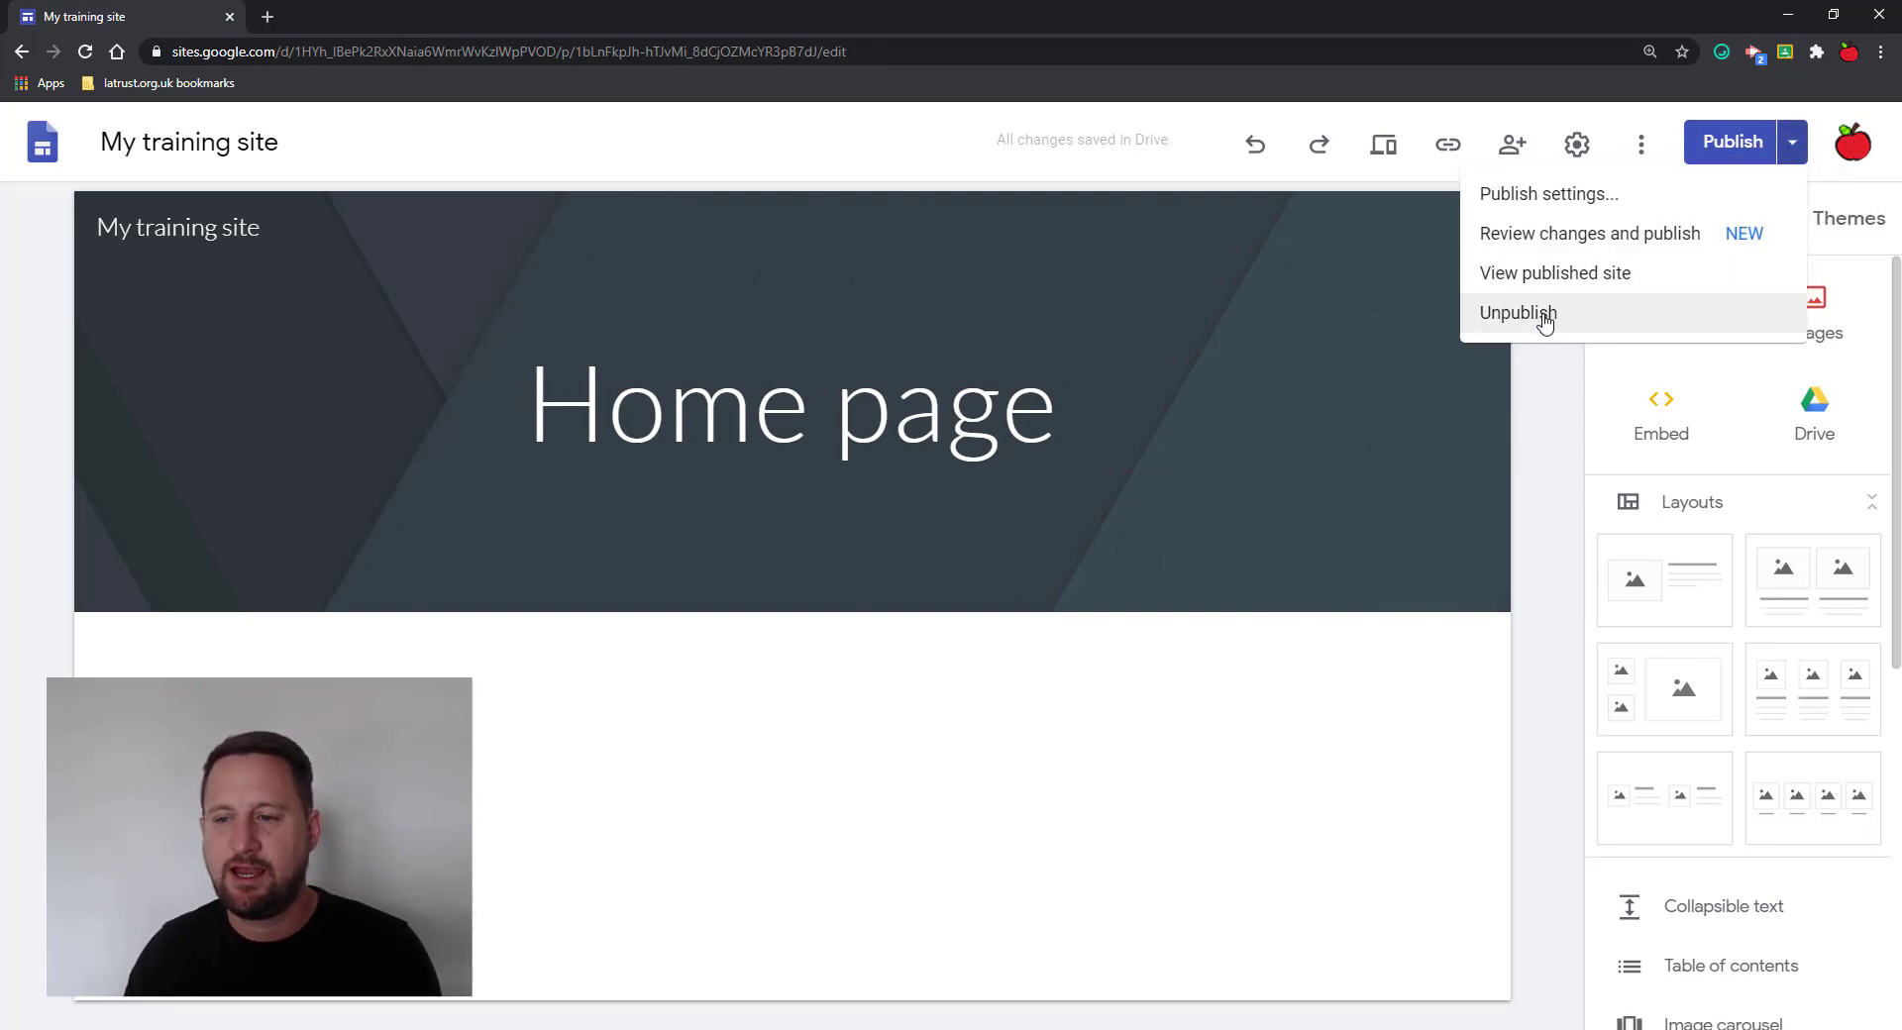
left_click(1536, 394)
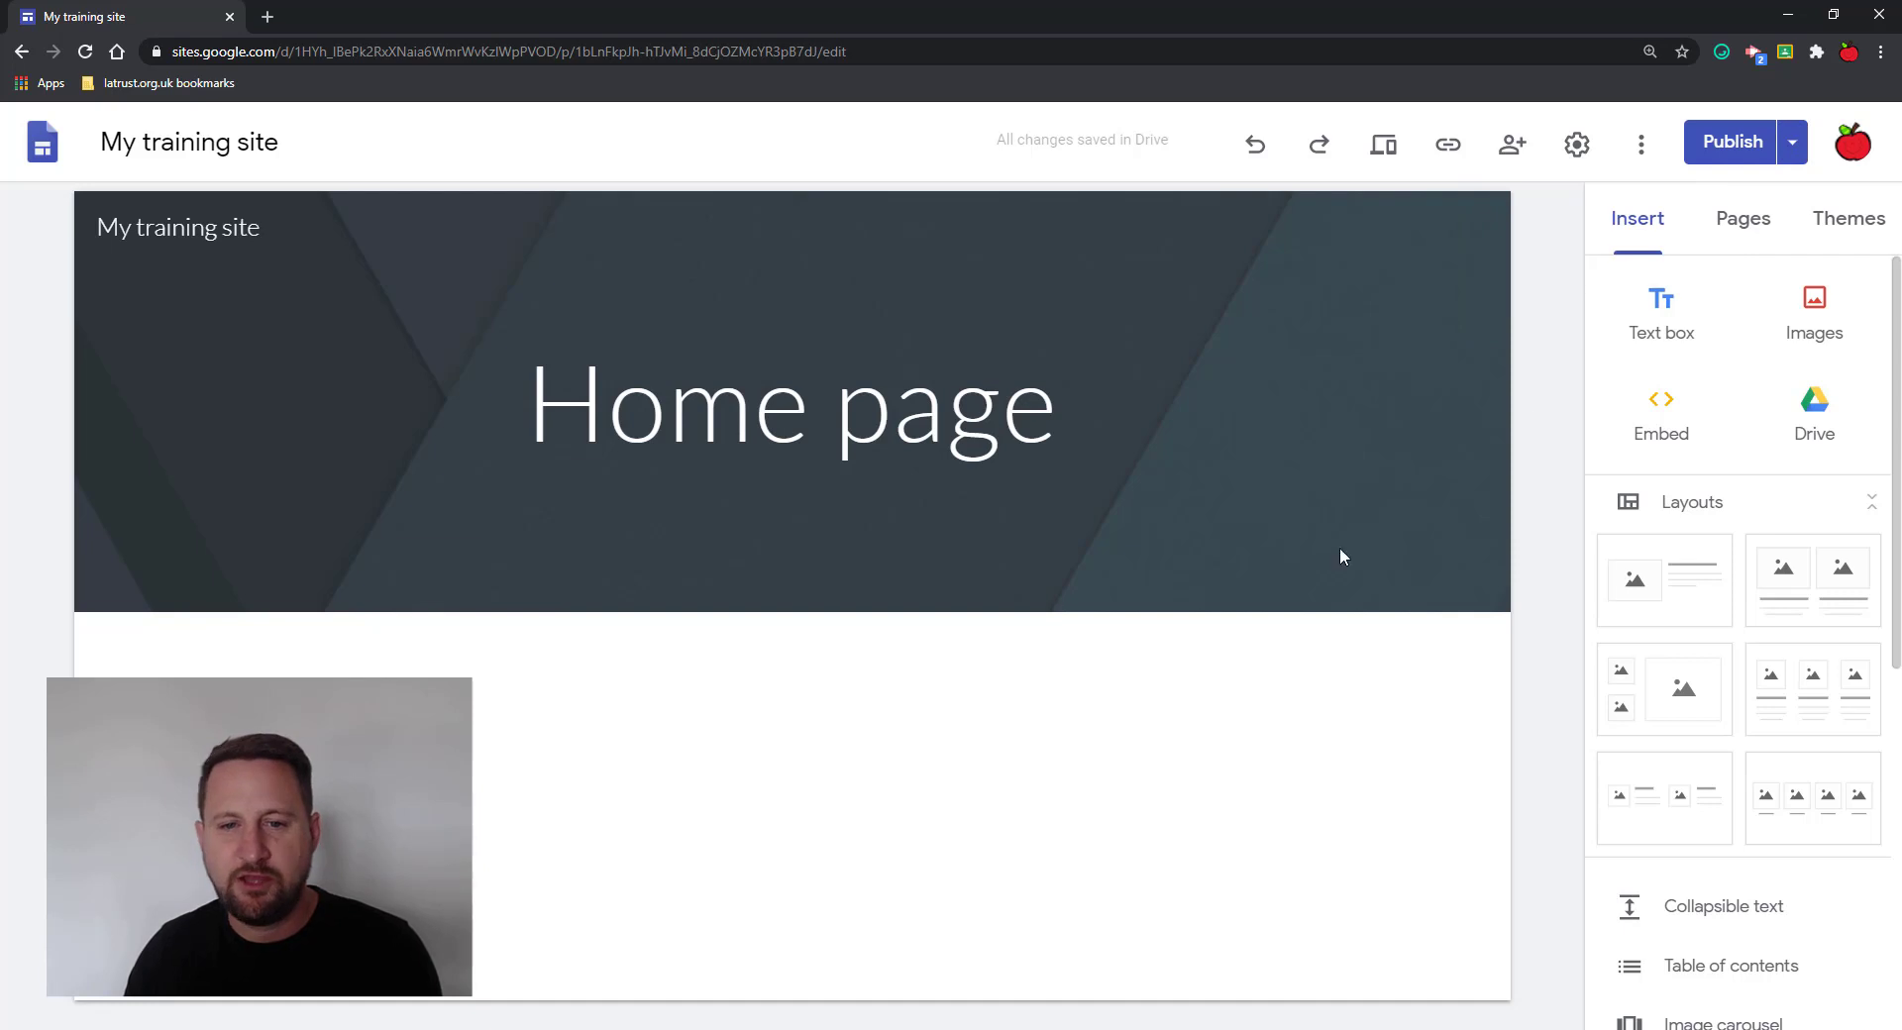